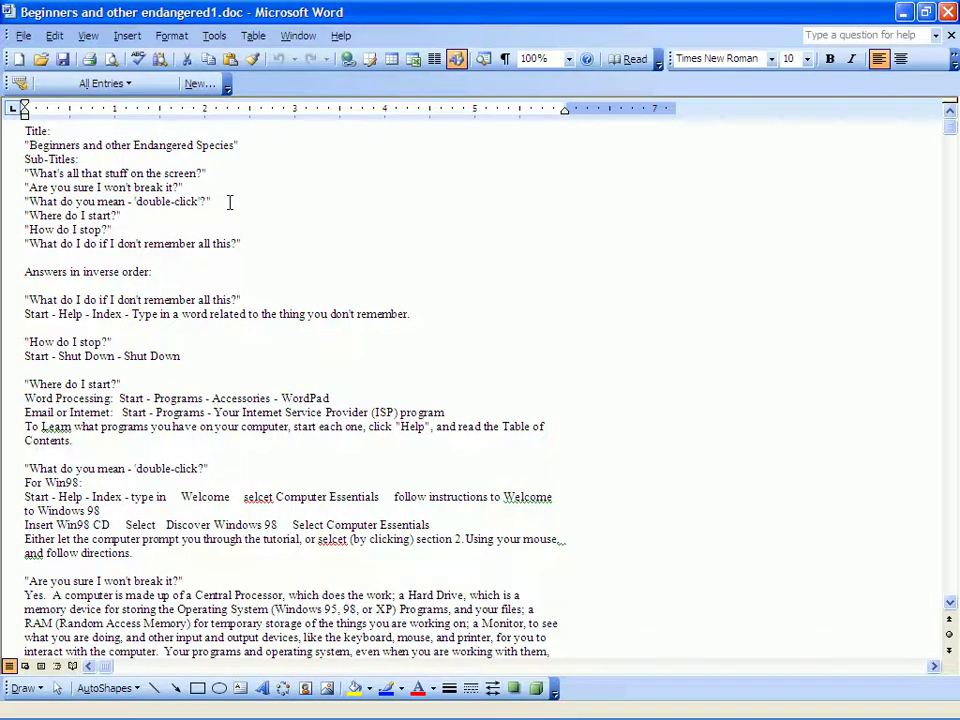
Move the insertion point along the title line and into the first subtitle
key(Right)
key(Right)
key(Right)
key(Left)
key(Left)
key(Right)
key(Right)
key(Right)
key(Right)
key(Right)
key(Left)
key(Left)
key(Left)
key(Left)
key(Left)
key(Right)
key(Right)
key(Right)
key(Right)
key(Right)
key(Left)
key(Left)
key(Left)
key(Left)
key(Left)
key(Left)
key(Left)
key(Left)
key(Left)
key(Left)
key(Right)
key(Right)
key(Right)
key(Right)
key(Right)
key(Right)
key(Right)
key(Down)
key(Left)
key(Left)
key(Left)
key(Left)
key(Left)
key(Left)
key(Left)
key(Left)
key(Left)
key(Left)
key(Left)
key(Left)
key(Left)
key(Left)
key(Left)
key(Left)
key(Left)
key(Left)
key(Right)
key(Right)
key(Right)
key(Right)
key(Right)
key(Right)
key(Right)
key(Right)
key(Right)
key(Right)
key(Right)
key(Right)
key(Right)
key(Right)
key(Right)
key(Right)
key(Left)
key(Left)
key(Left)
key(Left)
key(Left)
key(Left)
key(Left)
key(Left)
key(Left)
key(Left)
key(Left)
key(Left)
Launch Windows Help and Support from the Start menu
mouse_move(52, 690)
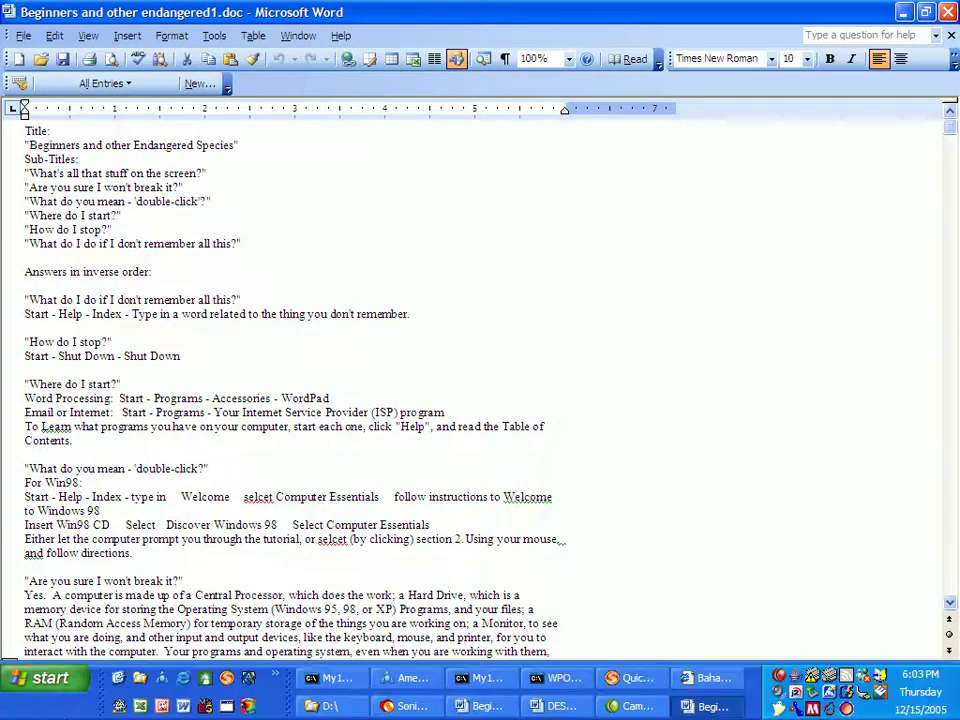
click(50, 680)
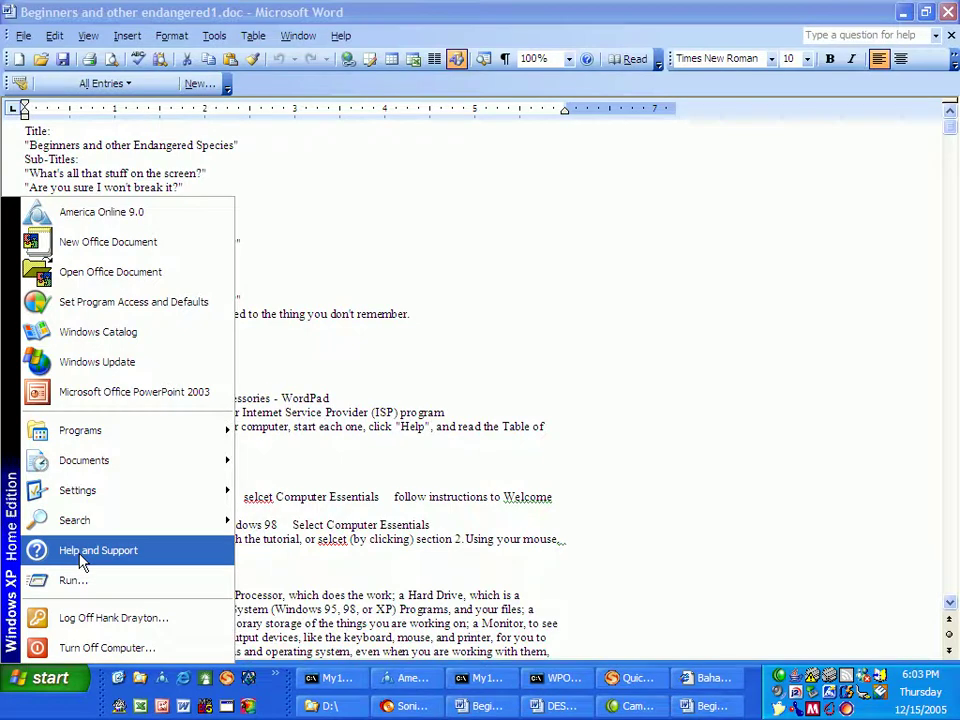
click(84, 562)
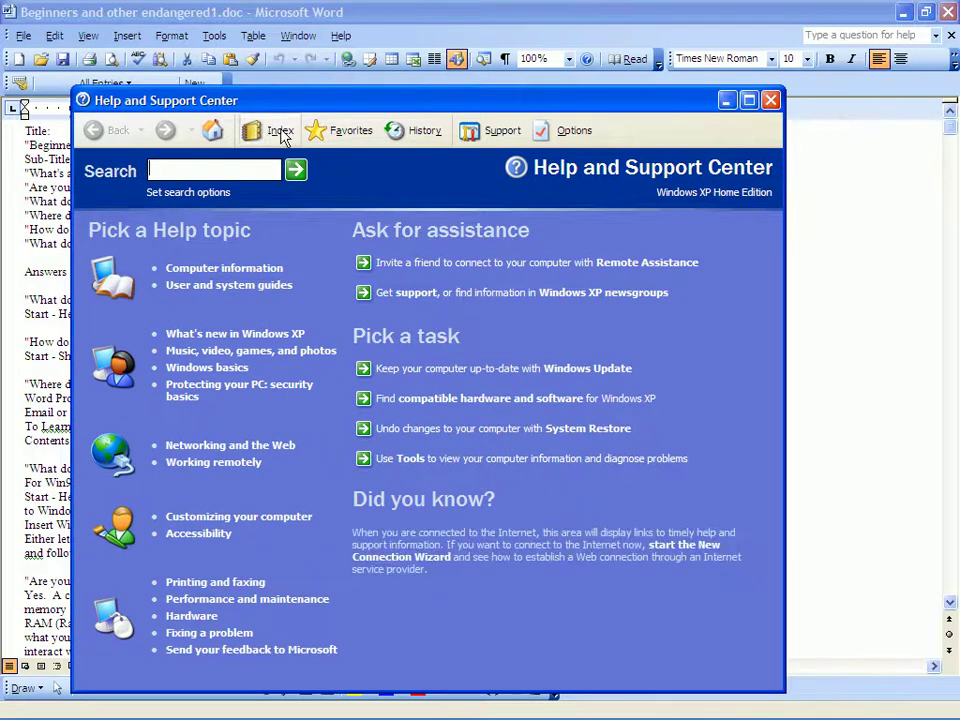
Open the Help Index, enter 'hi', and select the overview entry under hibernation
click(279, 136)
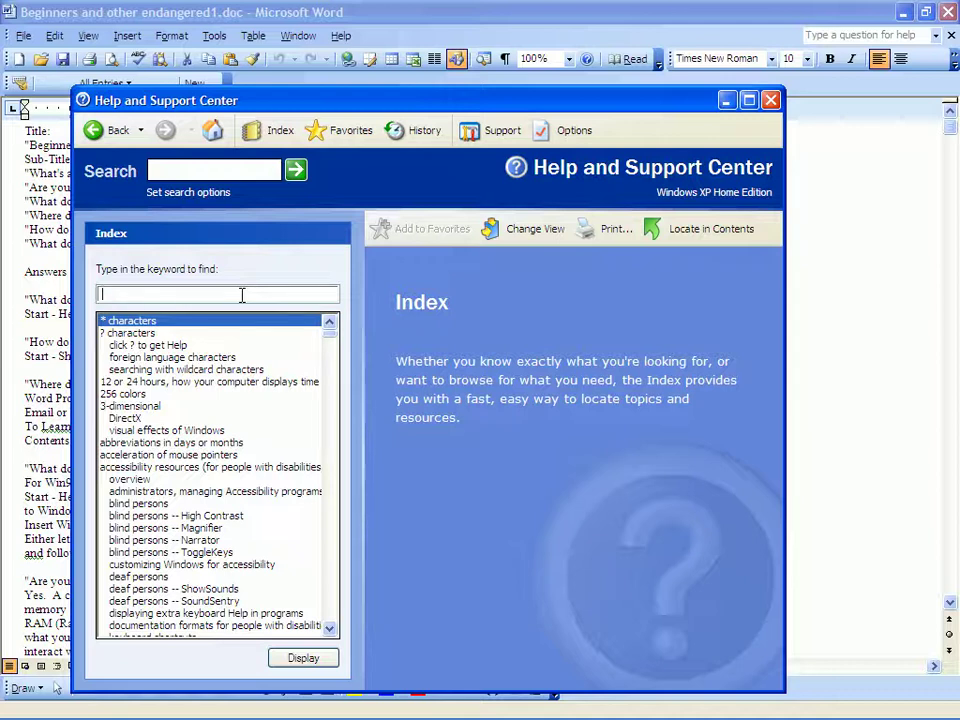
text(hi)
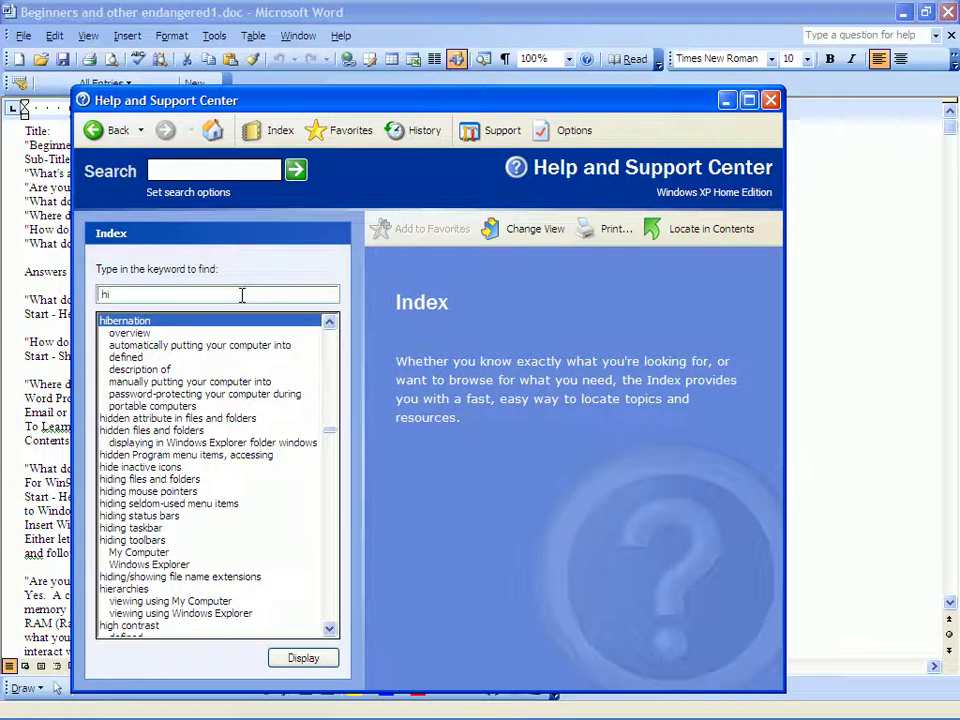
click(150, 336)
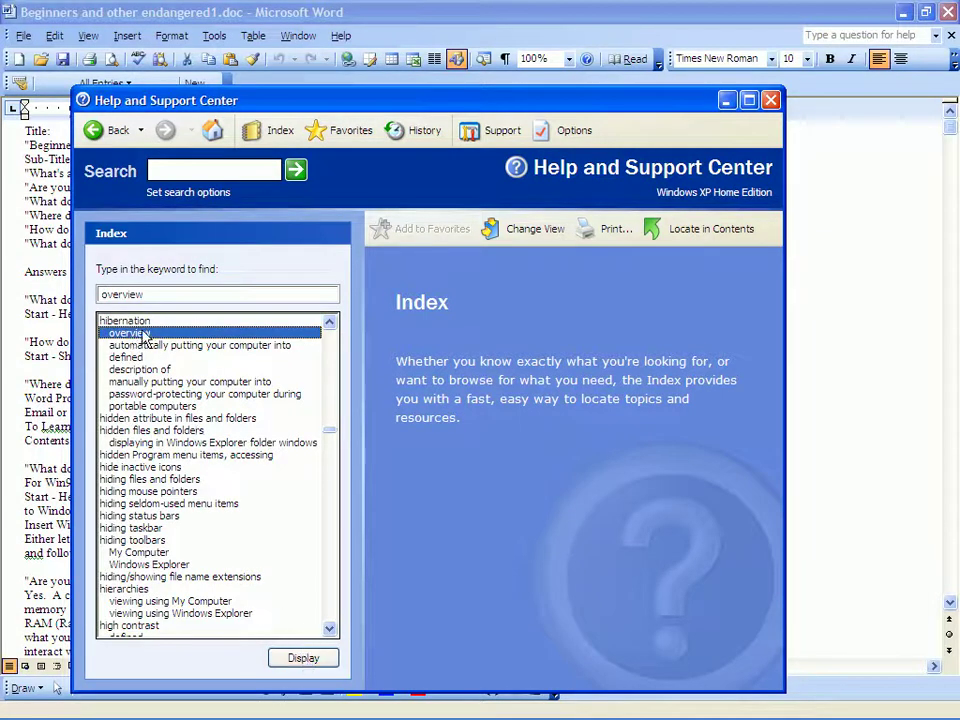
Display the Power Options overview topic covering standby and hibernation
click(314, 660)
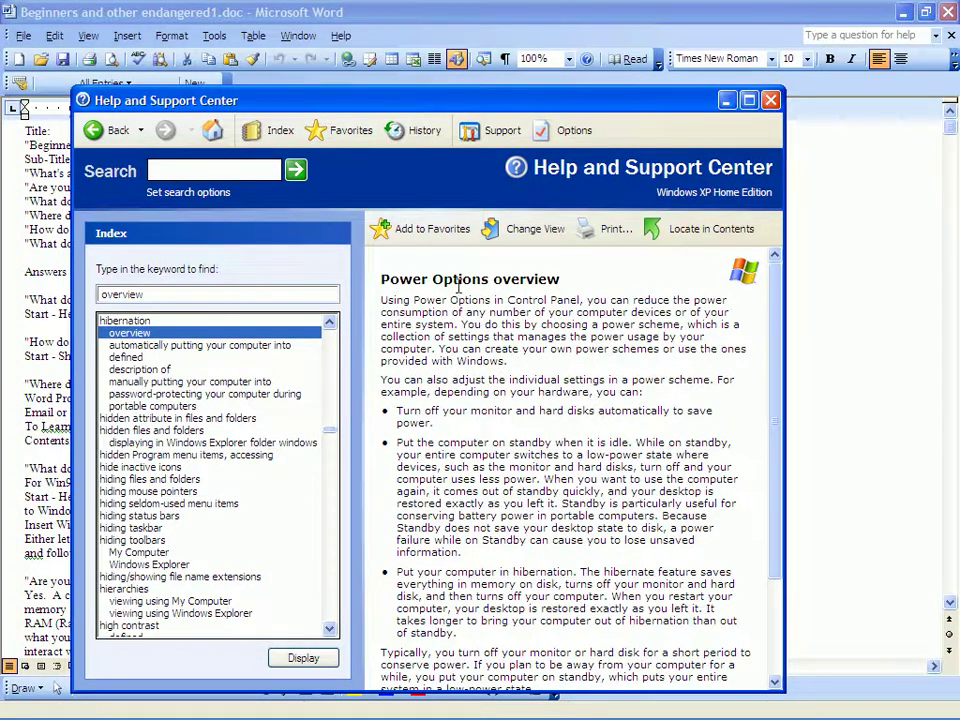
Replace the index keyword with 'power' and select the Power Options entry
double_click(161, 294)
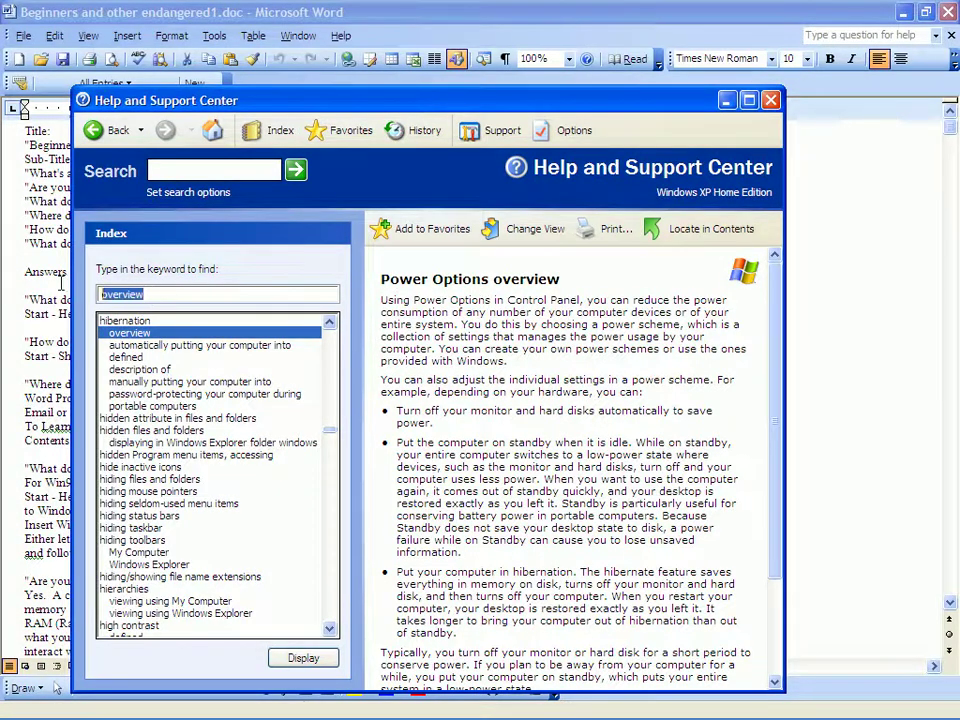
text(po)
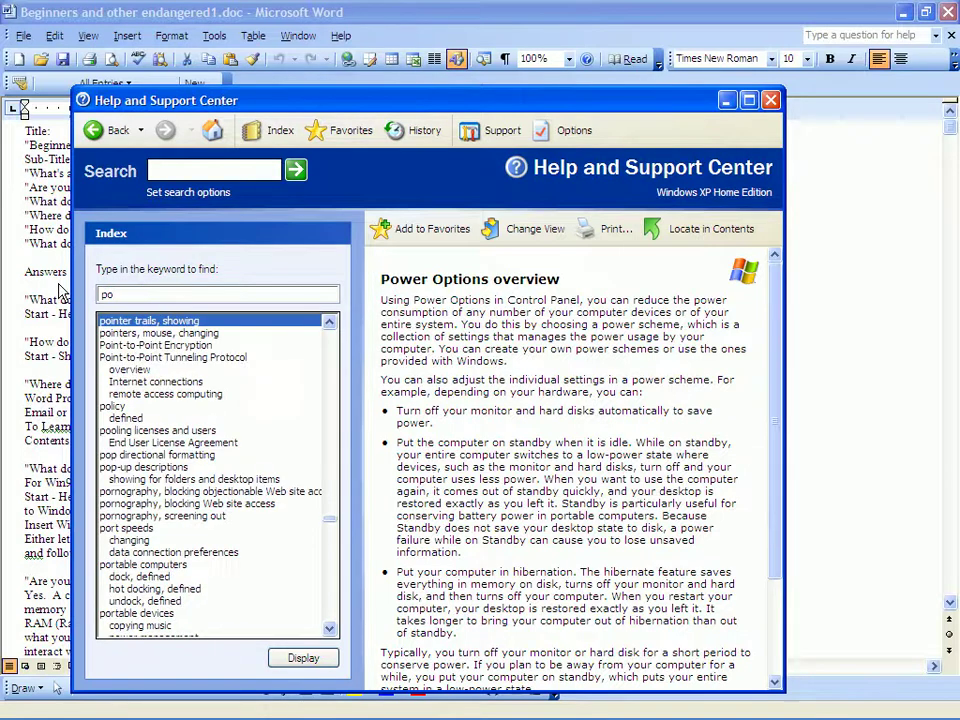
text(wer)
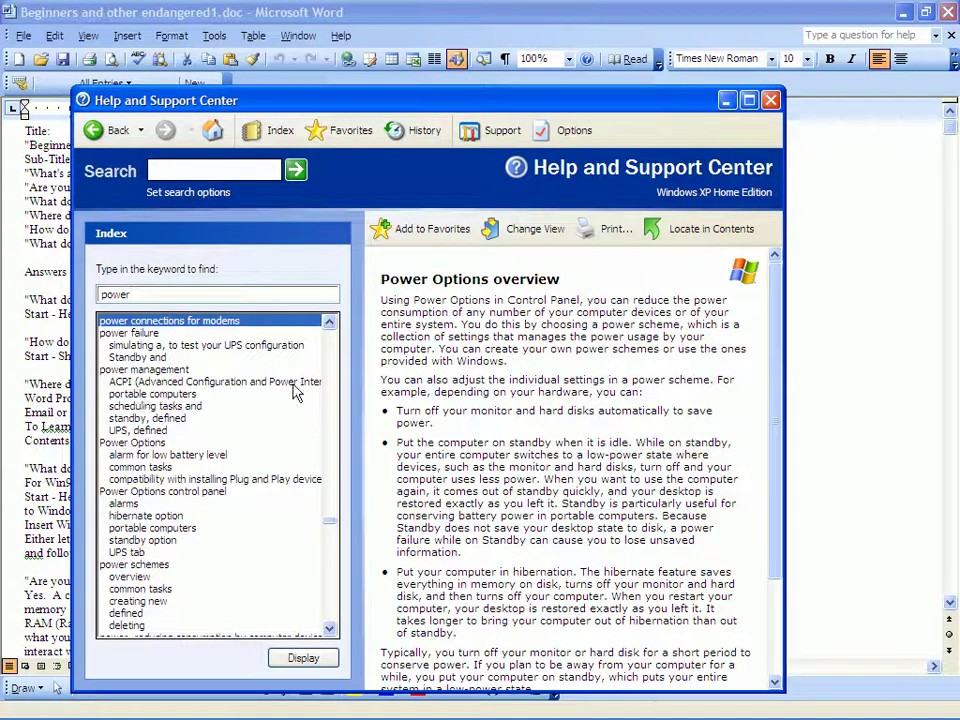
click(140, 446)
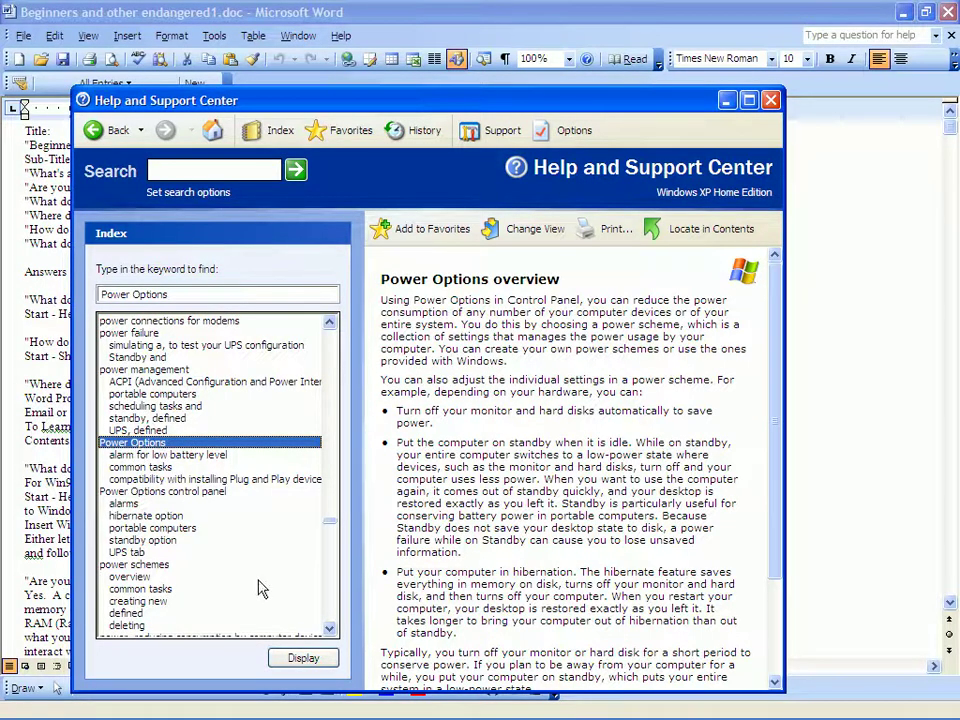
click(305, 660)
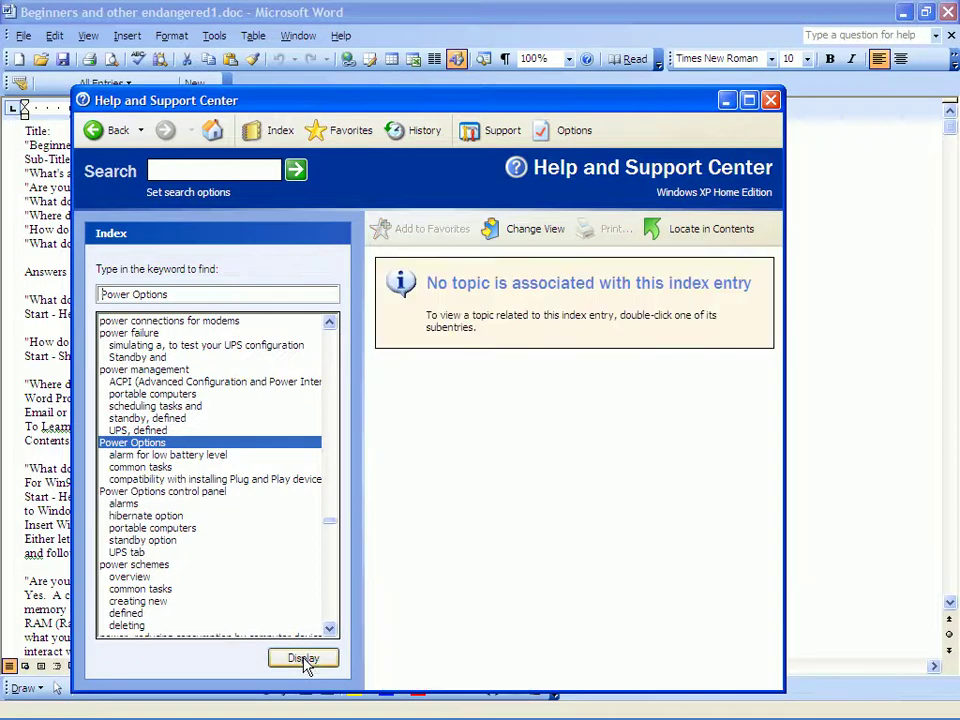
Display the Power Options common tasks topic, then browse the control panel and portable computers entries
click(165, 455)
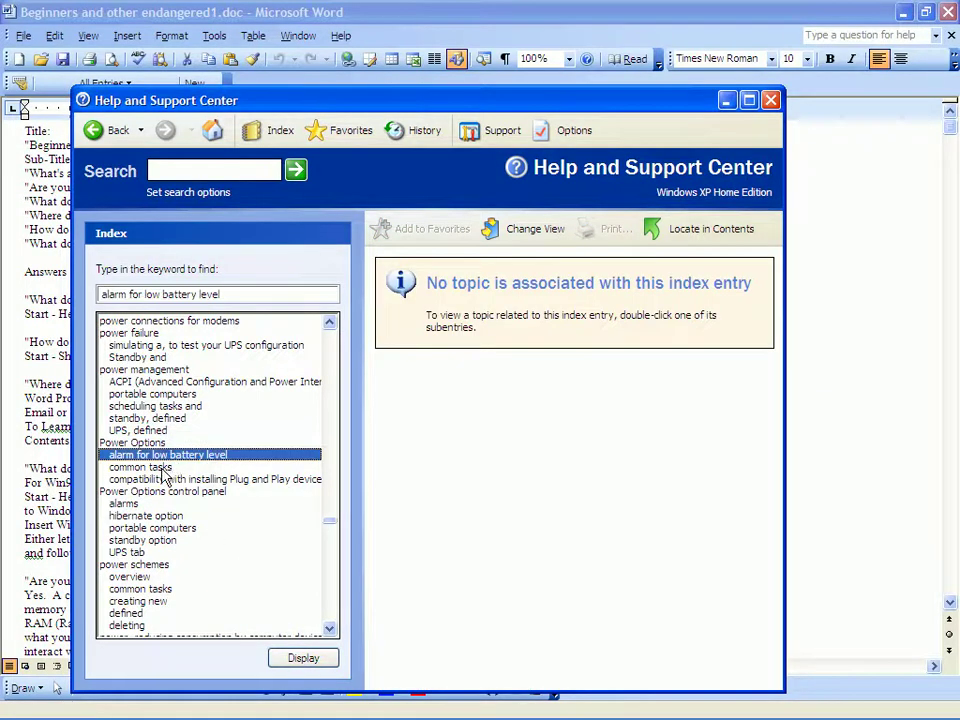
click(158, 467)
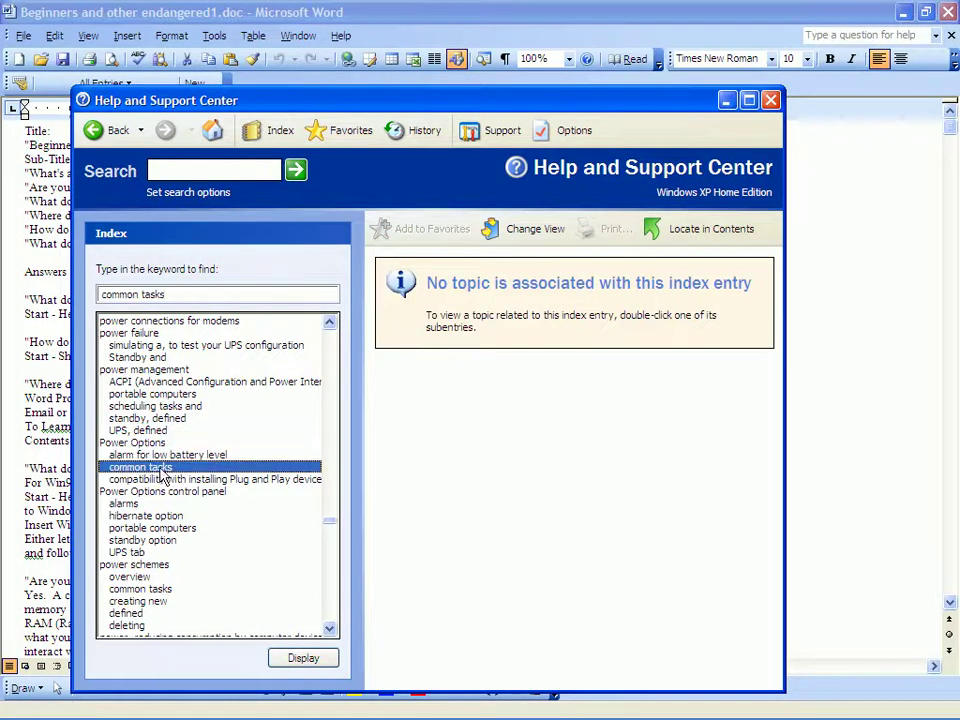
click(305, 660)
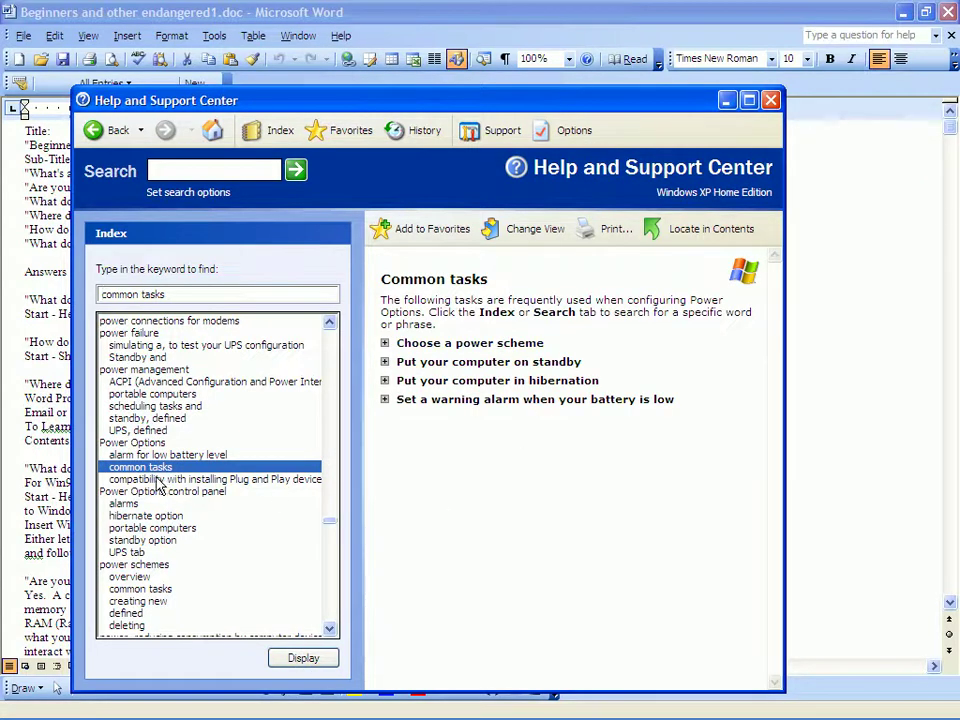
click(135, 492)
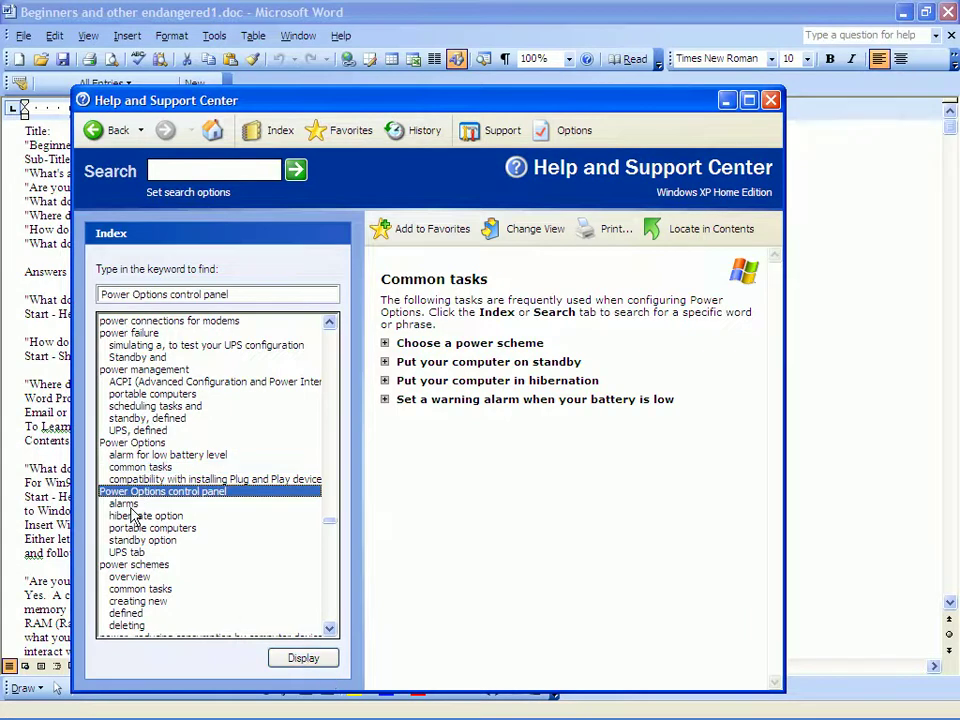
click(130, 529)
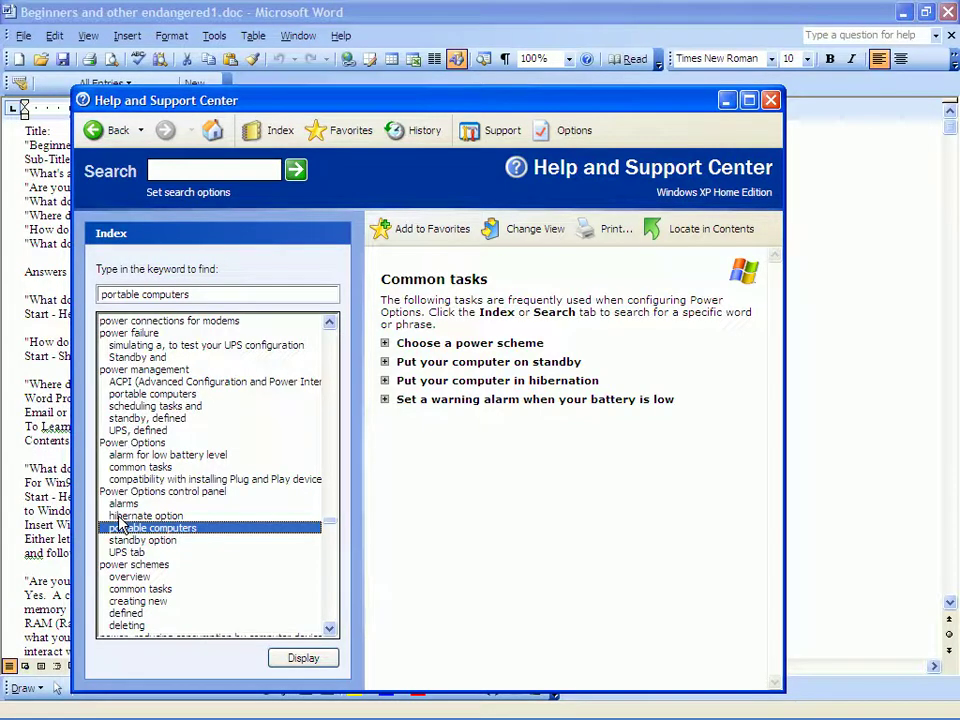
click(771, 101)
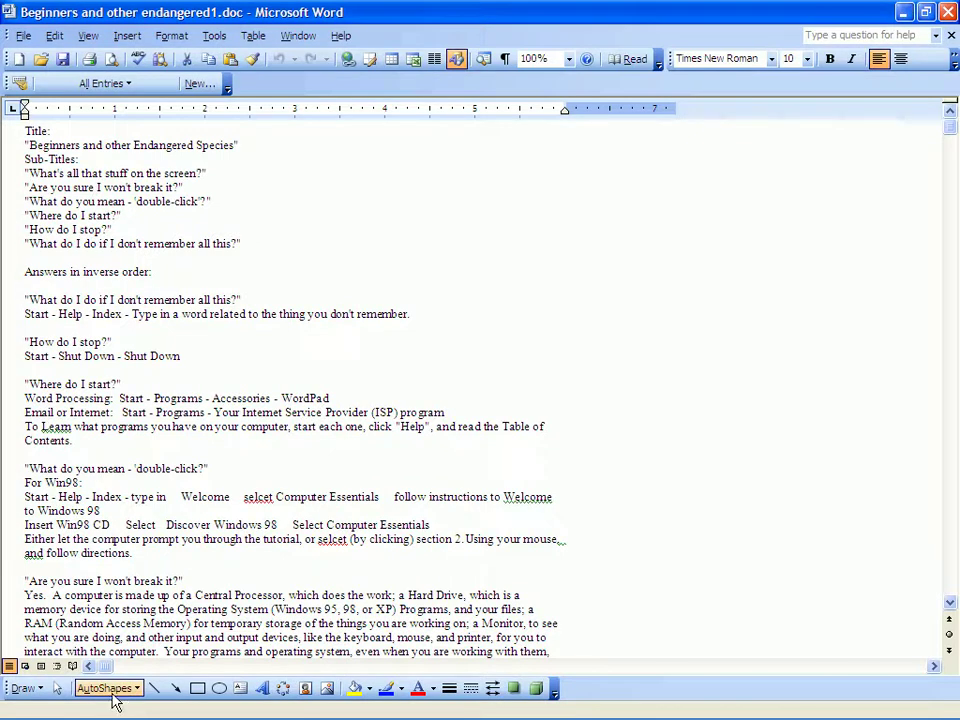
mouse_move(70, 712)
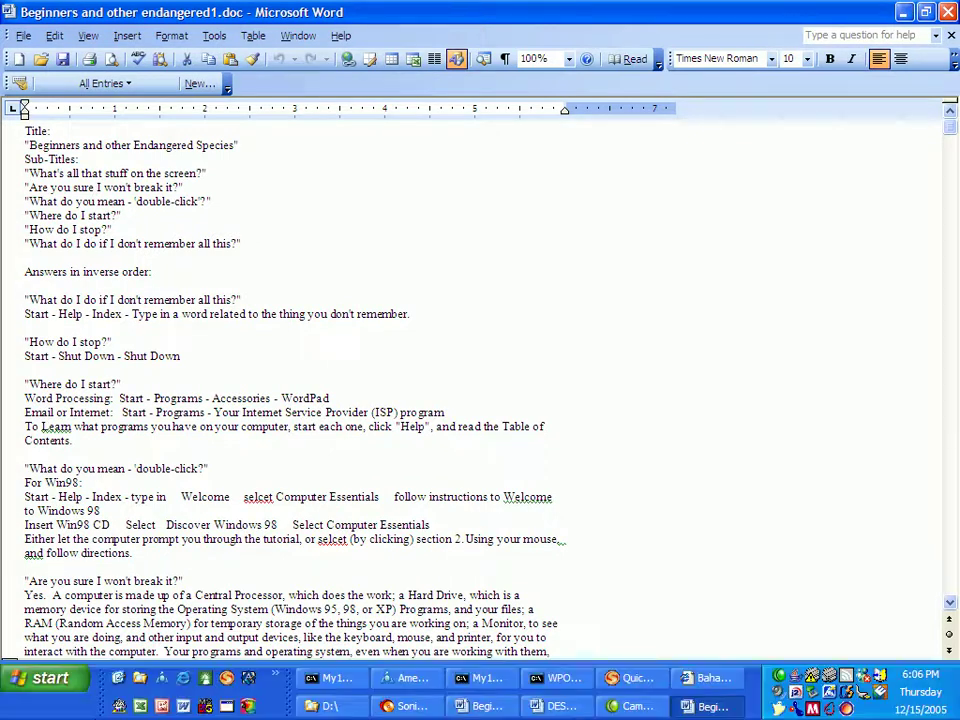
click(48, 680)
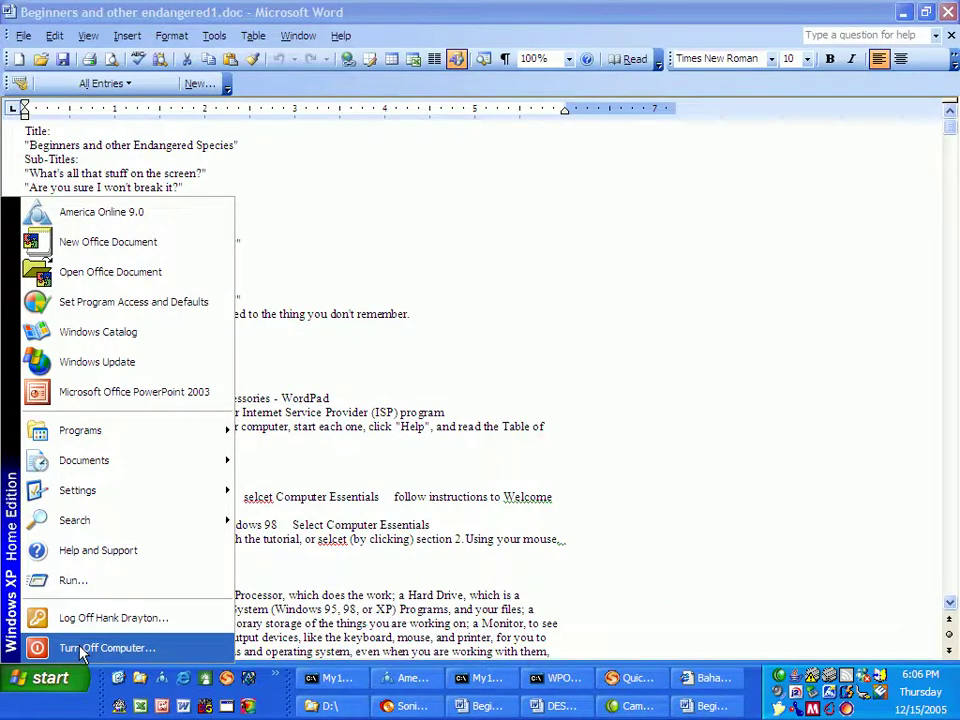
click(83, 650)
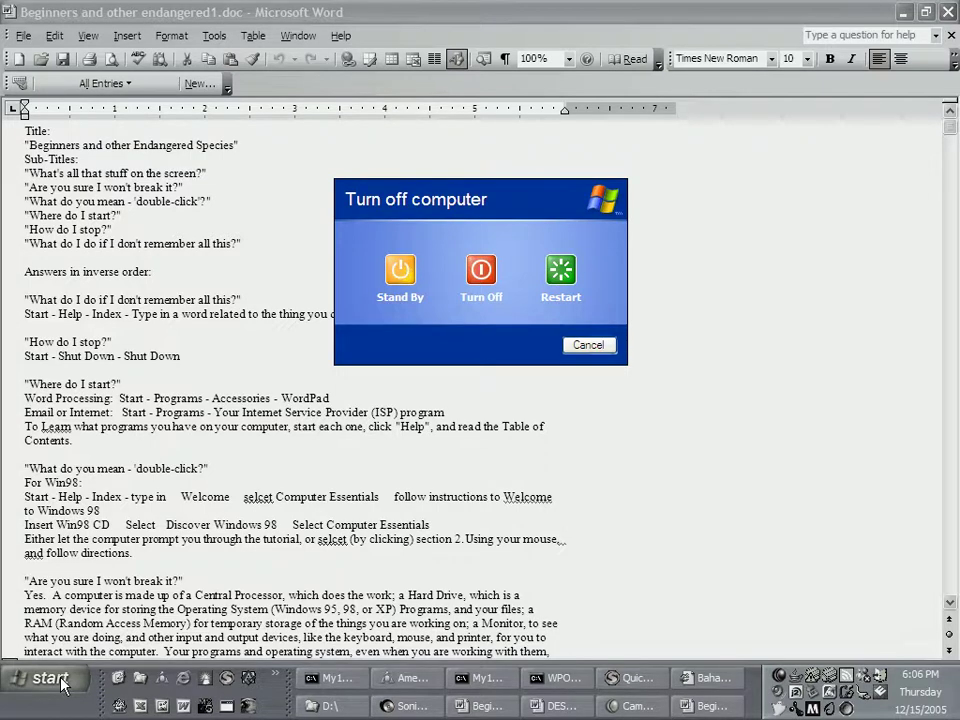
key(Escape)
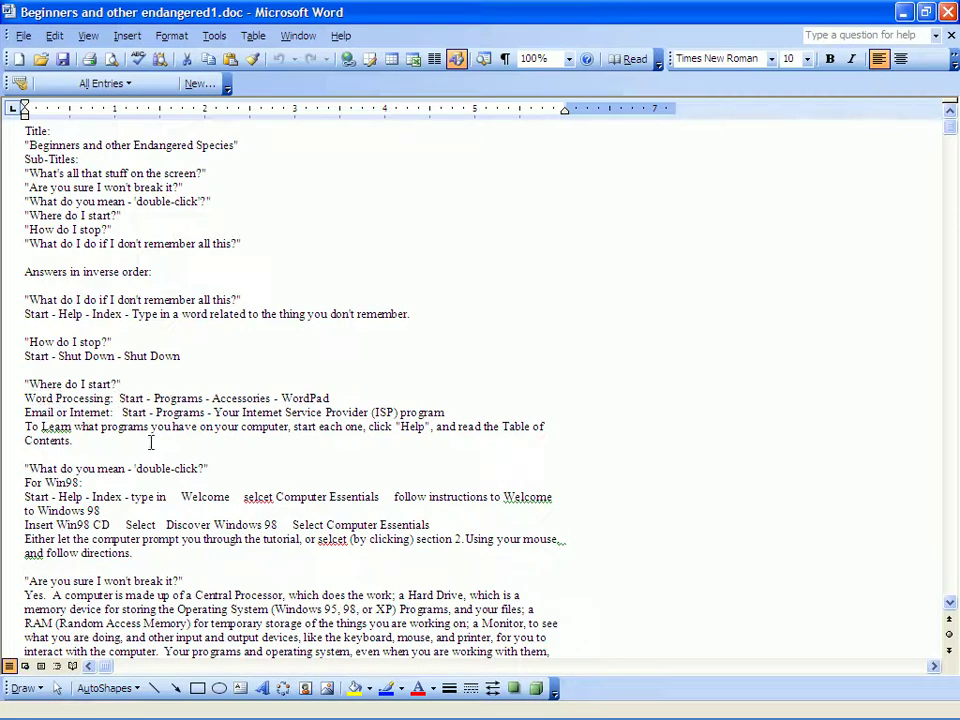
mouse_move(40, 716)
click(45, 678)
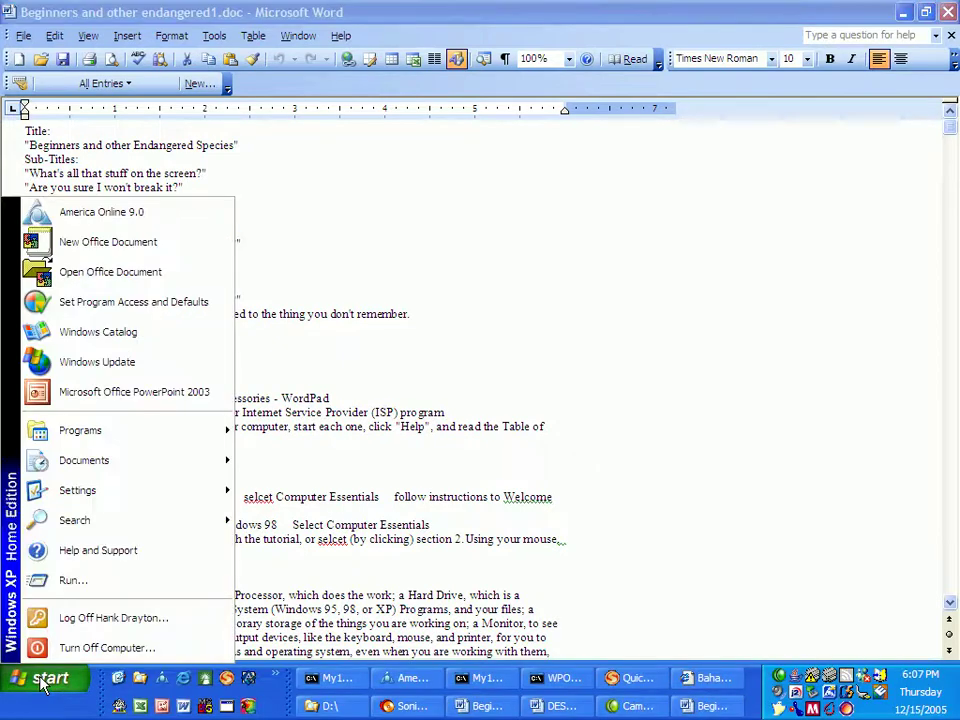
mouse_move(96, 433)
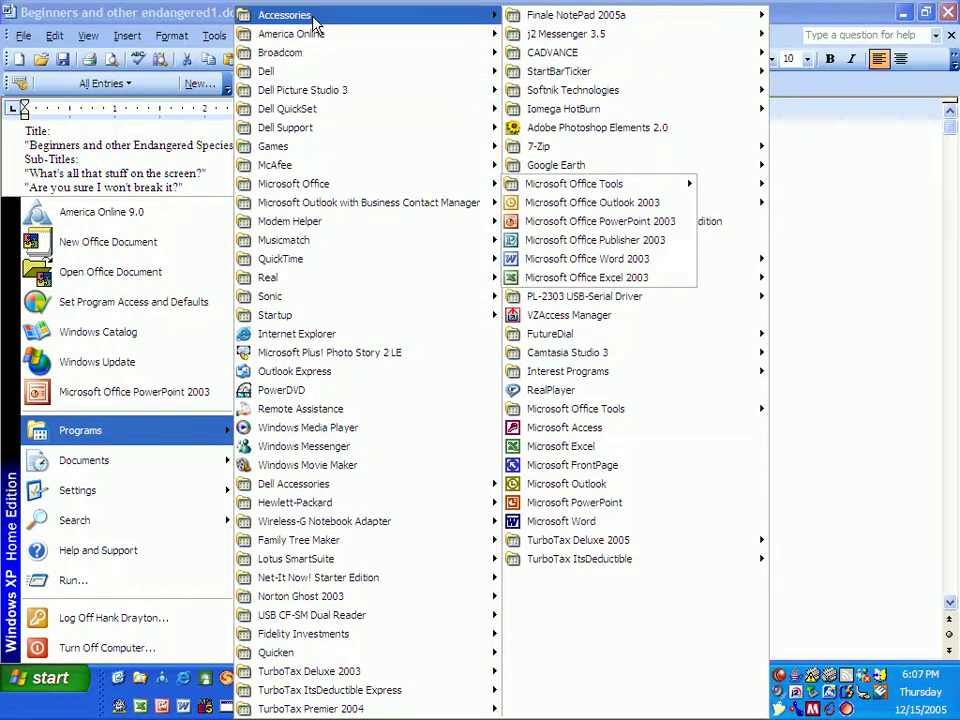
mouse_move(312, 20)
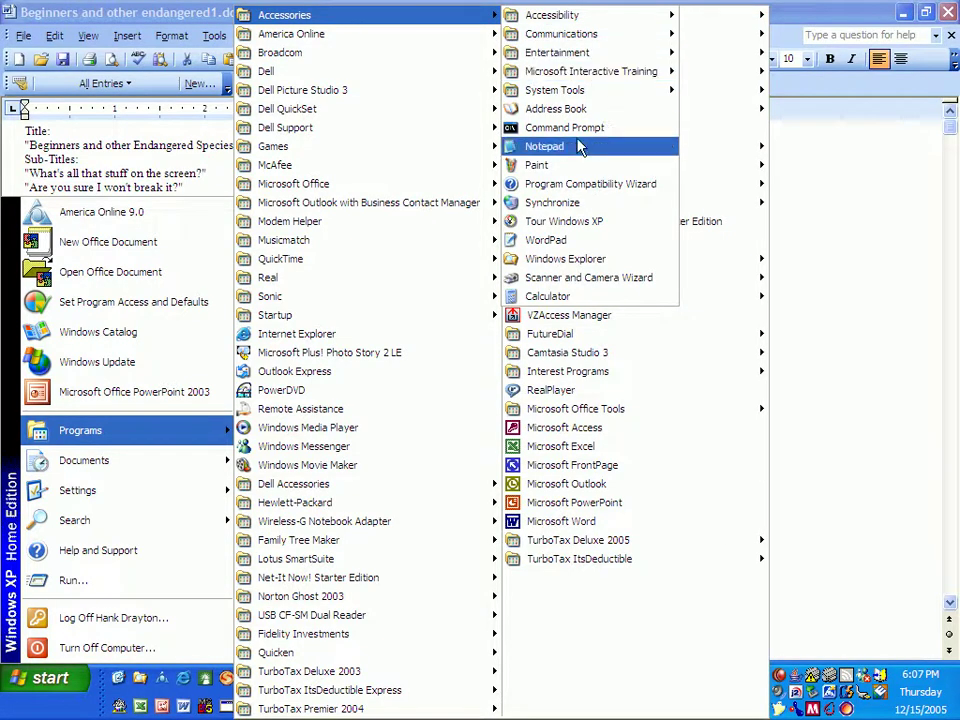
click(549, 241)
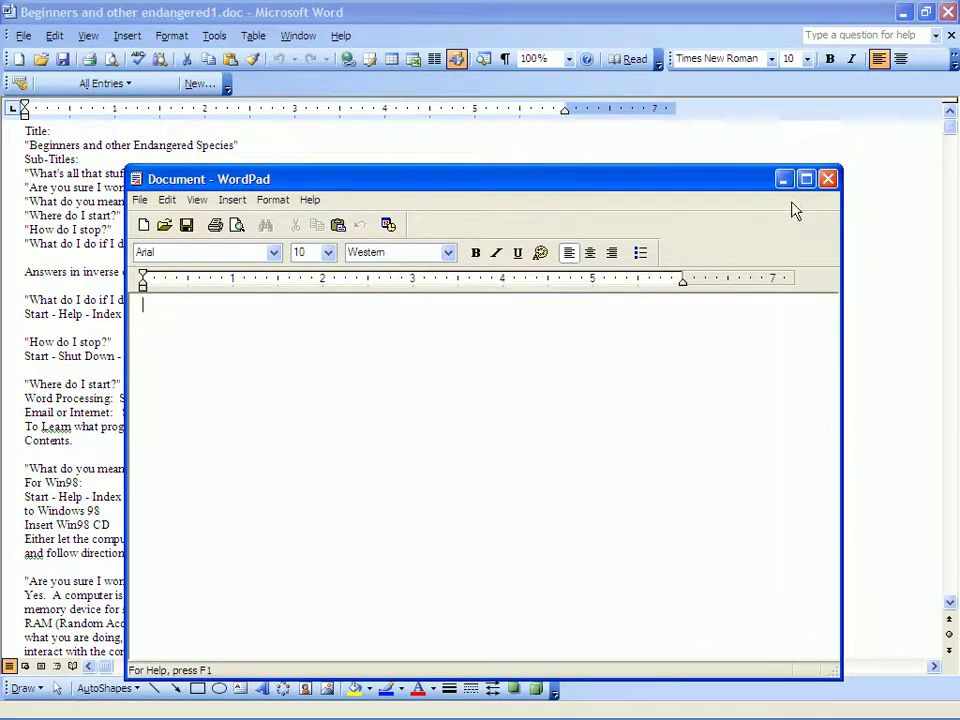
Close WordPad to return to the Word outline and browse the Start menu programs
click(828, 179)
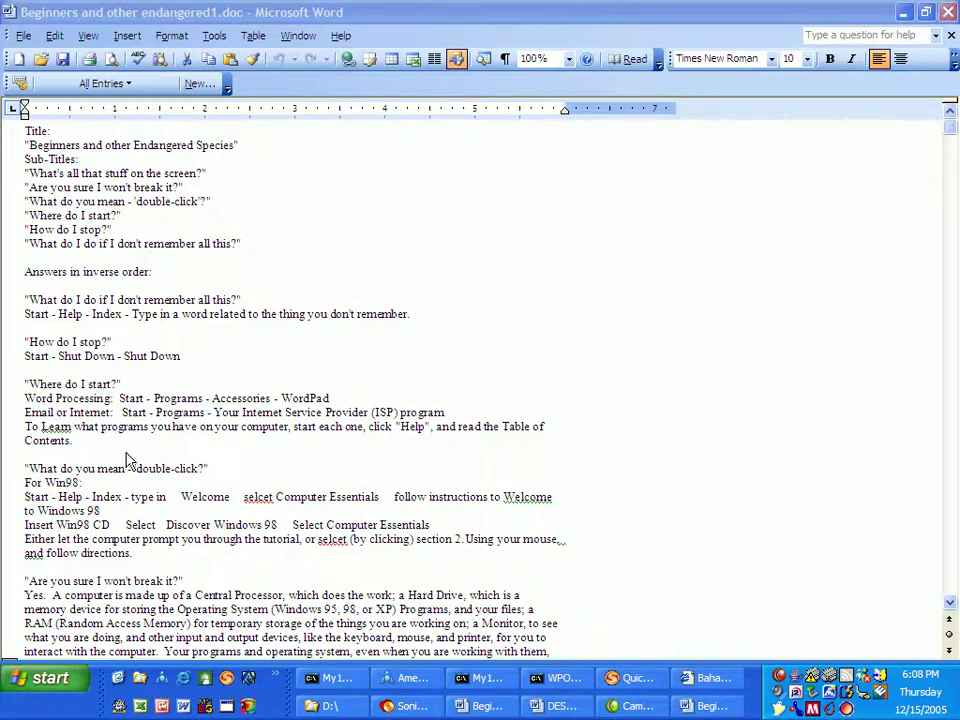
click(44, 686)
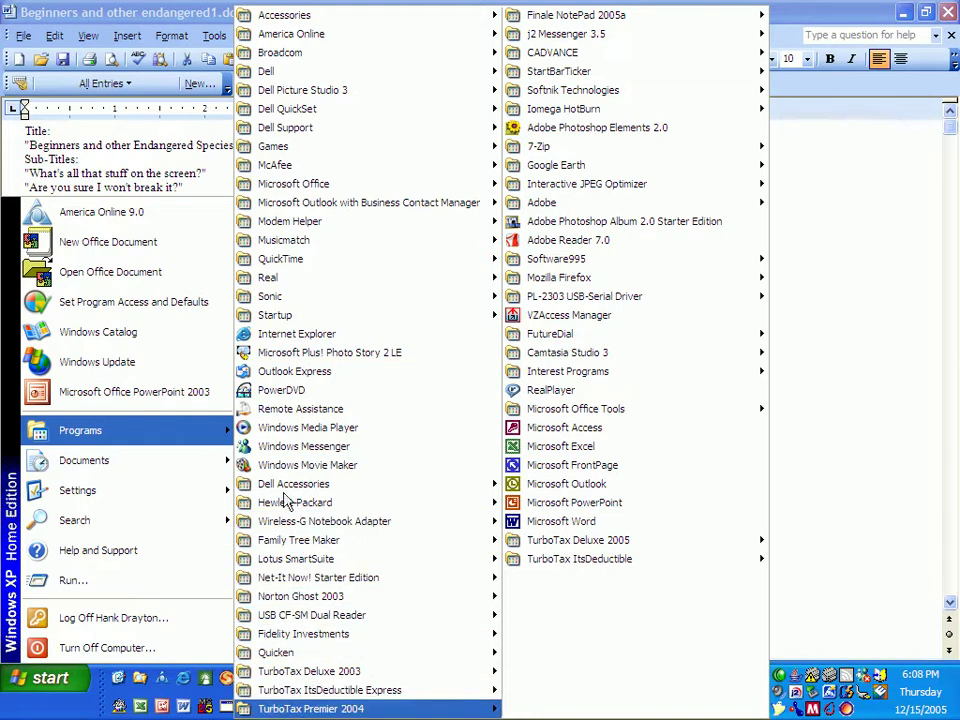
mouse_move(358, 38)
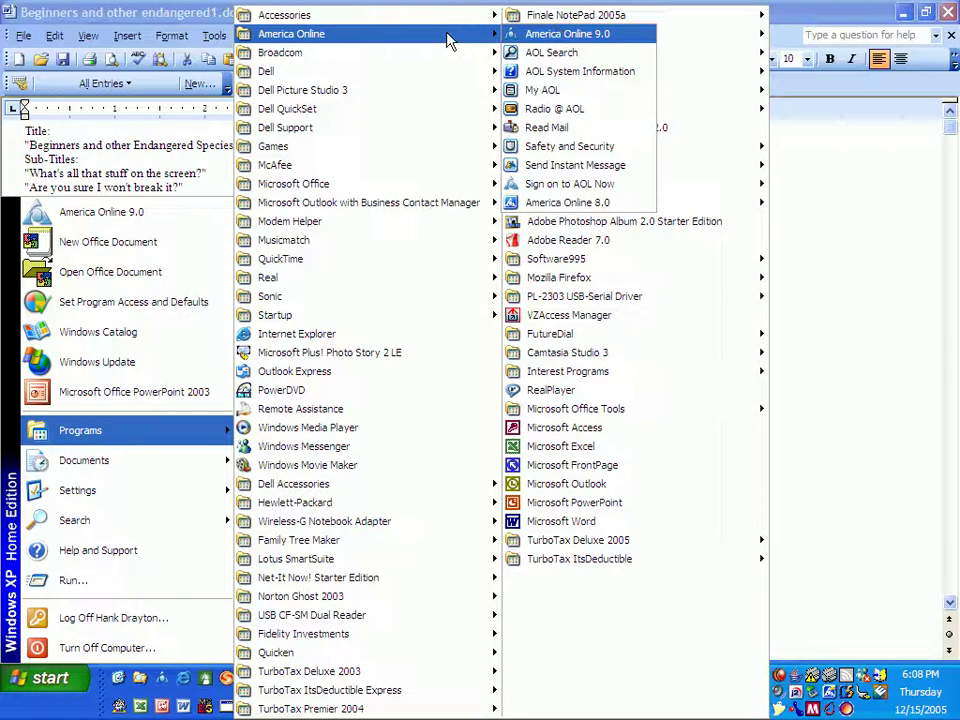
click(55, 683)
Reopen the Start menu and browse the Programs submenus again
click(52, 682)
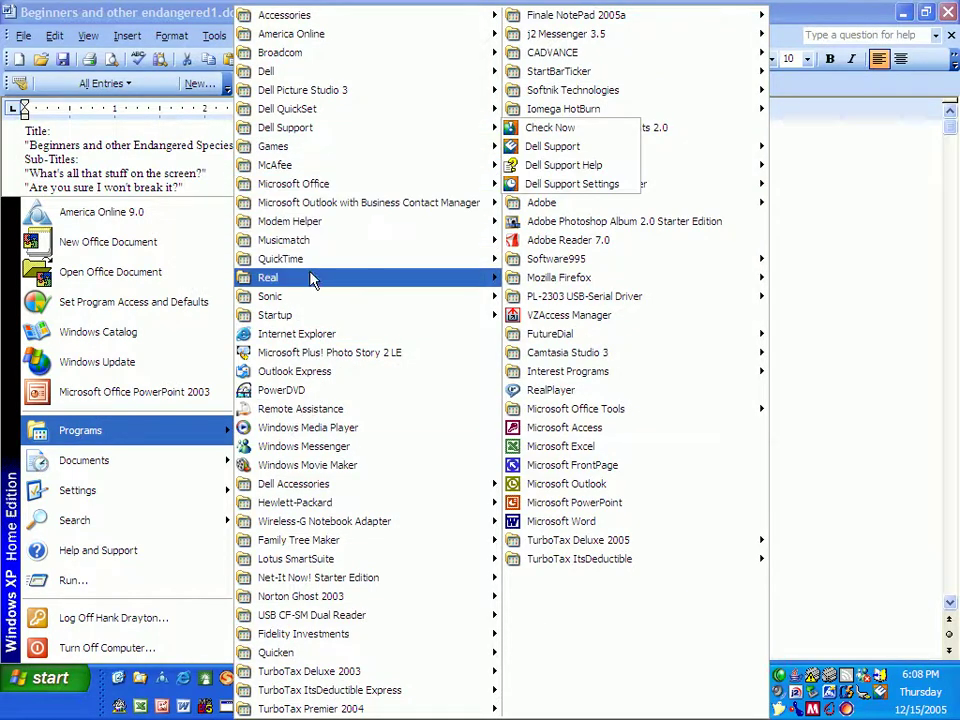
mouse_move(314, 261)
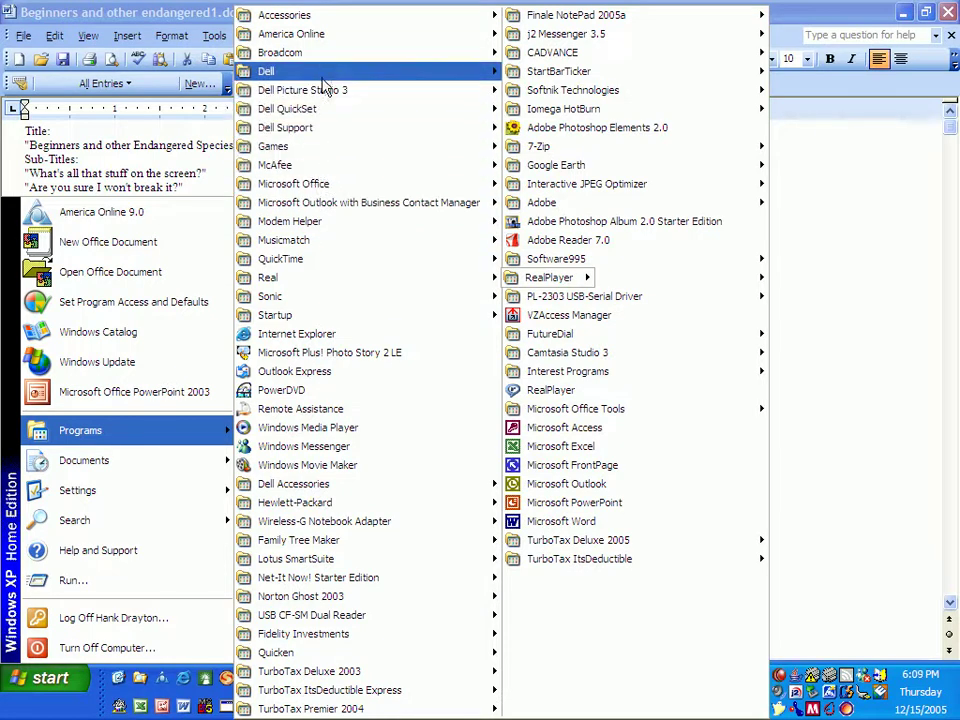
mouse_move(323, 71)
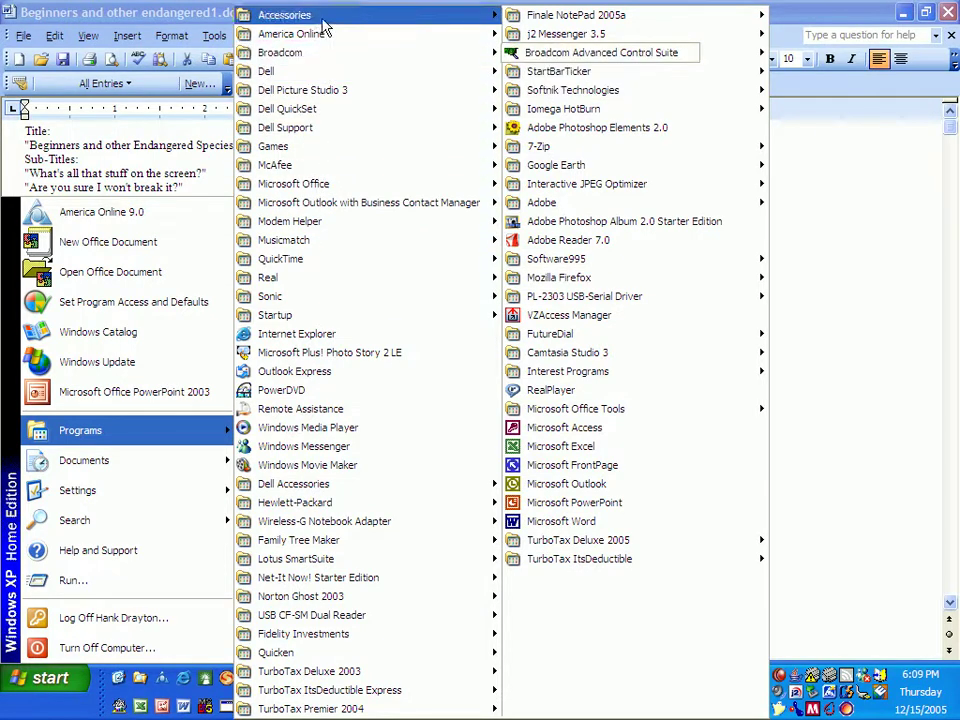
mouse_move(320, 40)
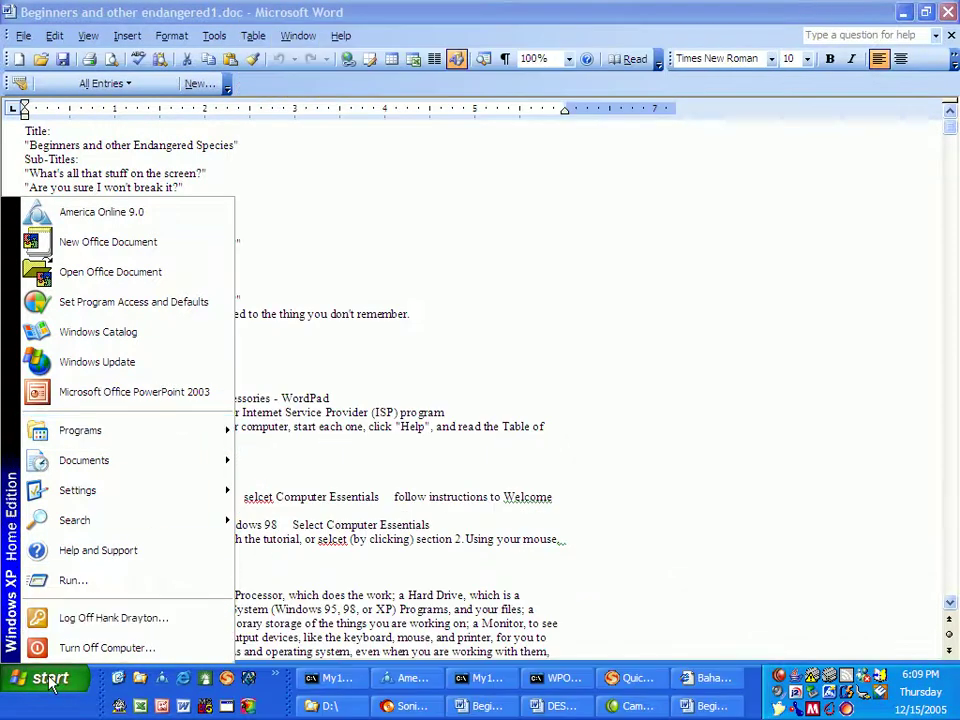
Launch Internet Explorer from Start > Programs, then close it again
click(718, 559)
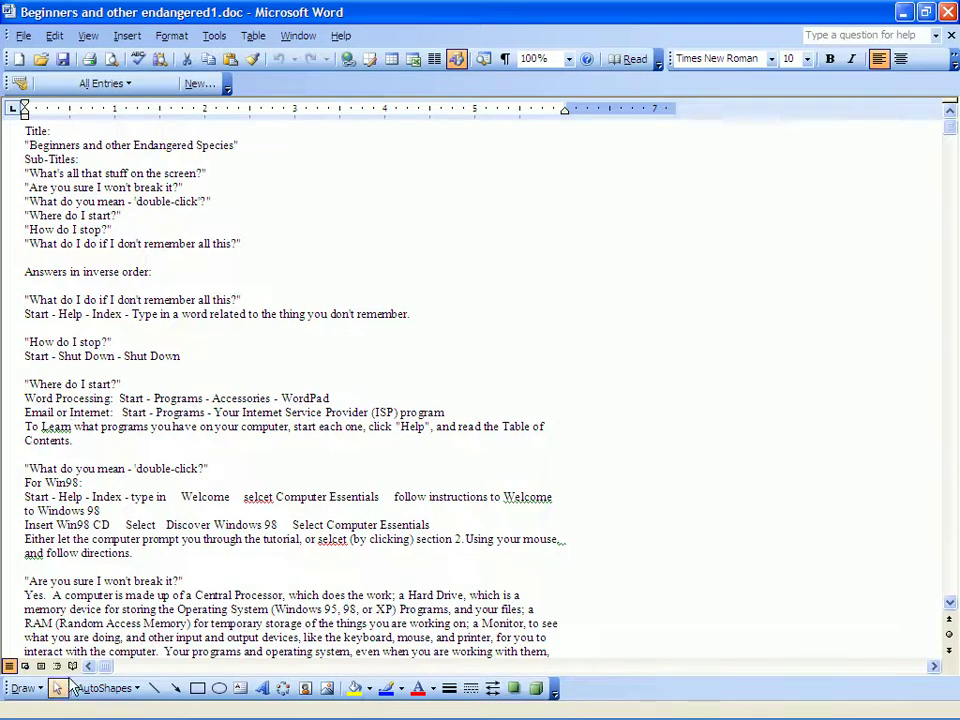
mouse_move(40, 716)
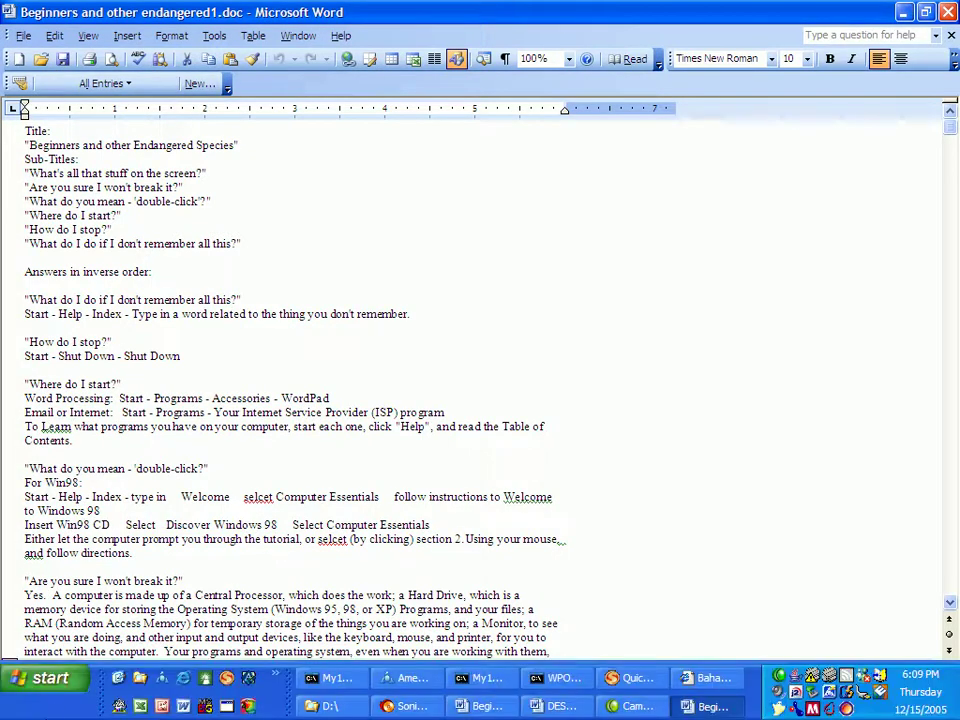
click(50, 679)
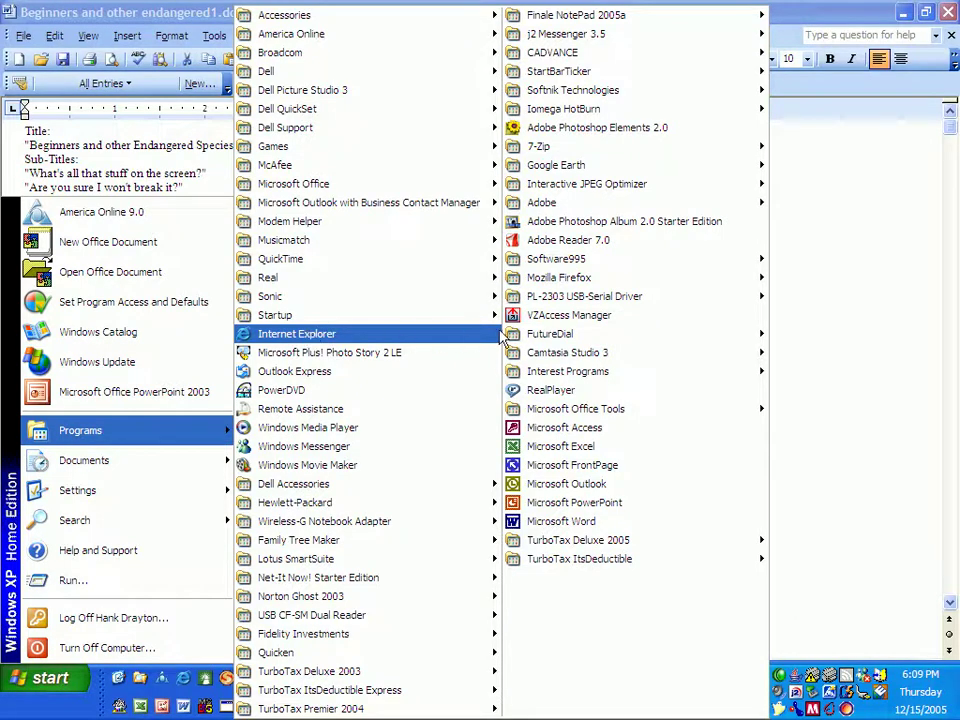
click(327, 335)
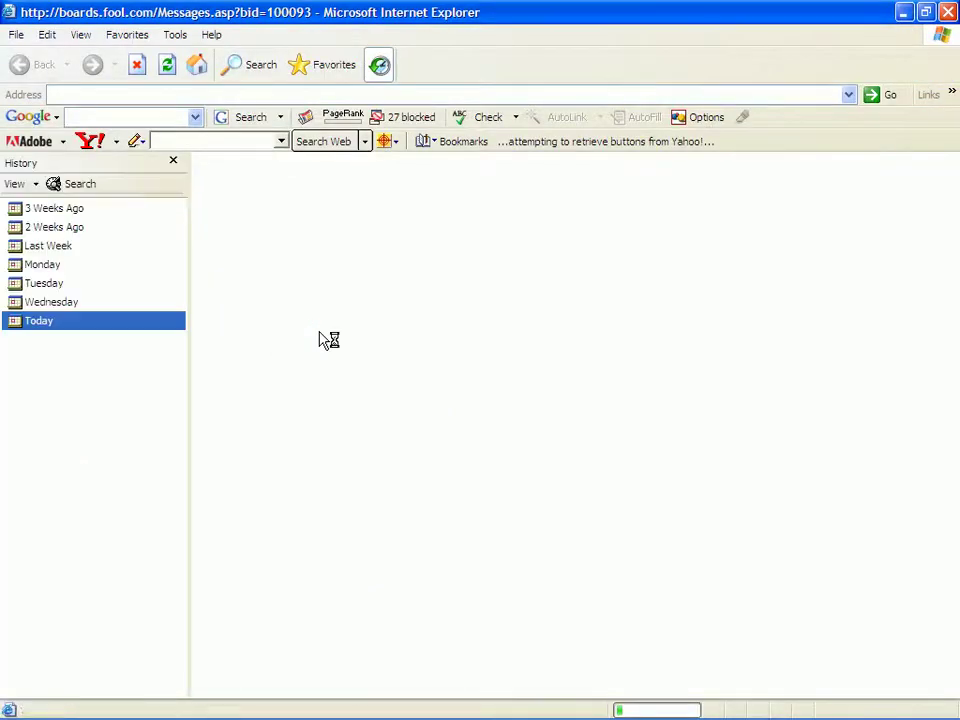
click(948, 13)
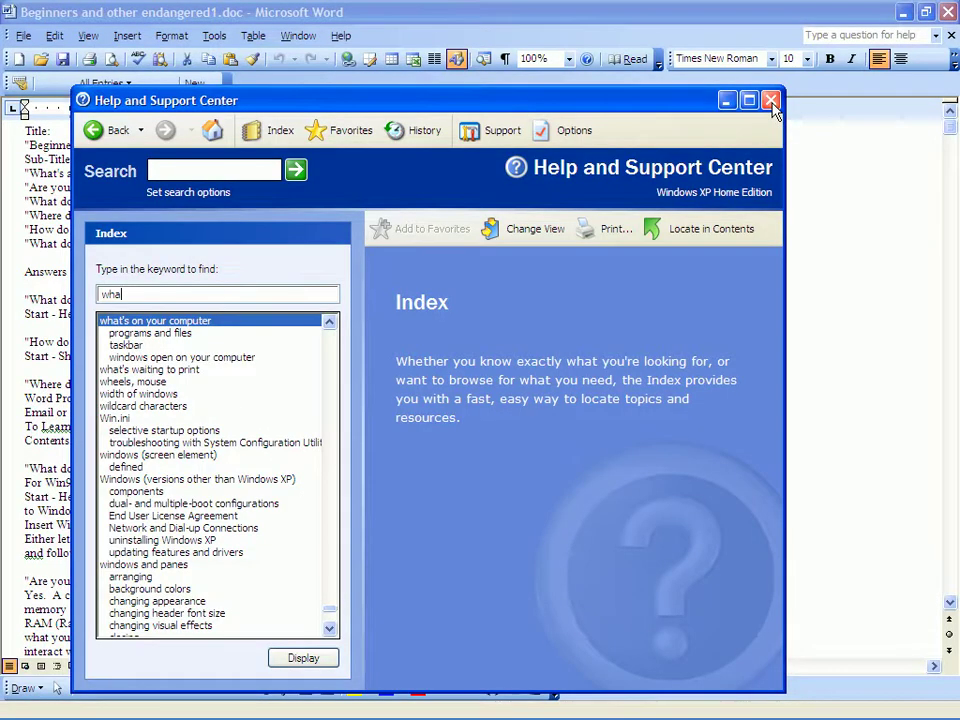
Close Help and Support and move the insertion point along the double-click answer line
click(772, 101)
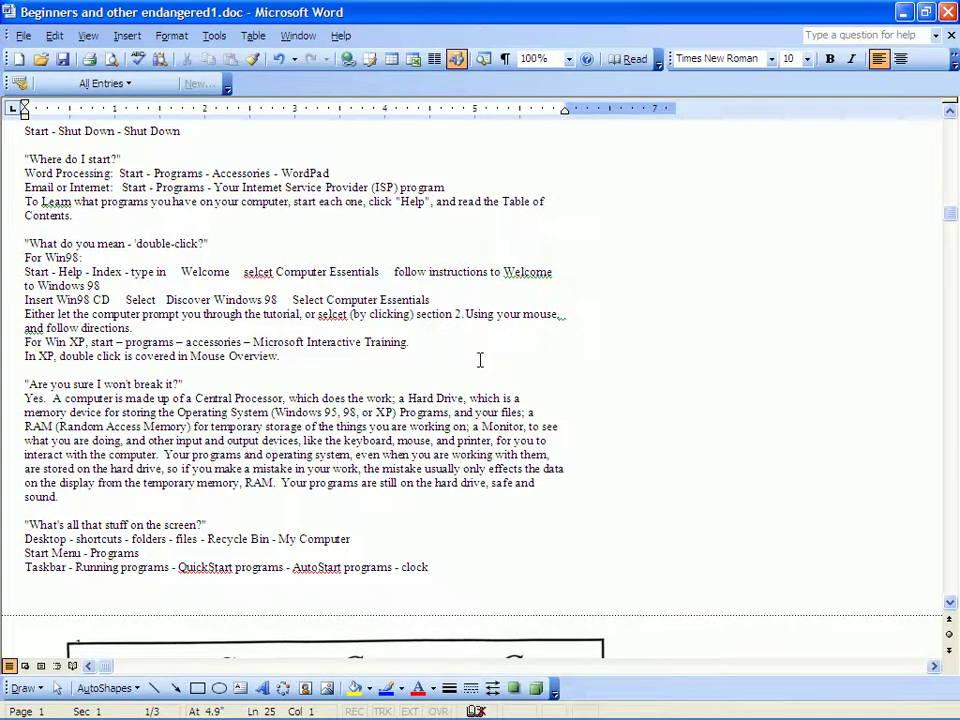
key(Right)
key(Right)
key(Right)
key(Right)
key(Right)
key(Right)
key(Right)
key(Right)
key(Right)
key(Right)
key(Right)
key(Right)
key(Right)
key(Right)
key(Right)
key(Right)
key(Right)
key(Right)
key(Right)
key(Right)
key(Right)
key(Right)
key(Right)
key(Right)
key(Right)
key(Right)
key(Right)
key(Right)
key(Right)
key(Right)
Reveal the hidden taskbar and open Help and Support Center from the Start menu
click(40, 690)
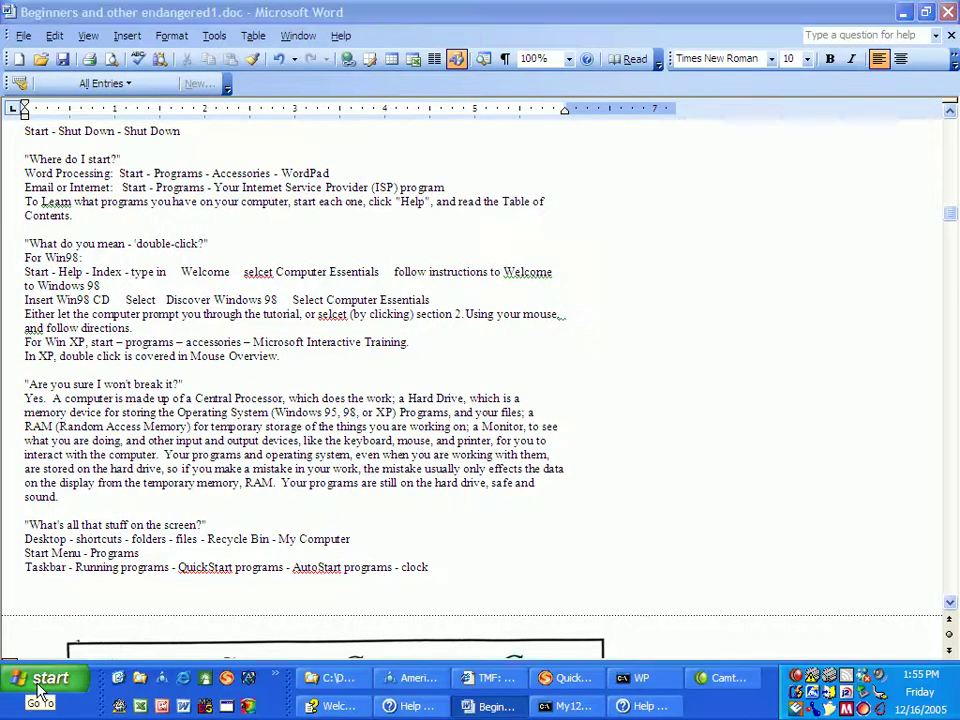
click(40, 685)
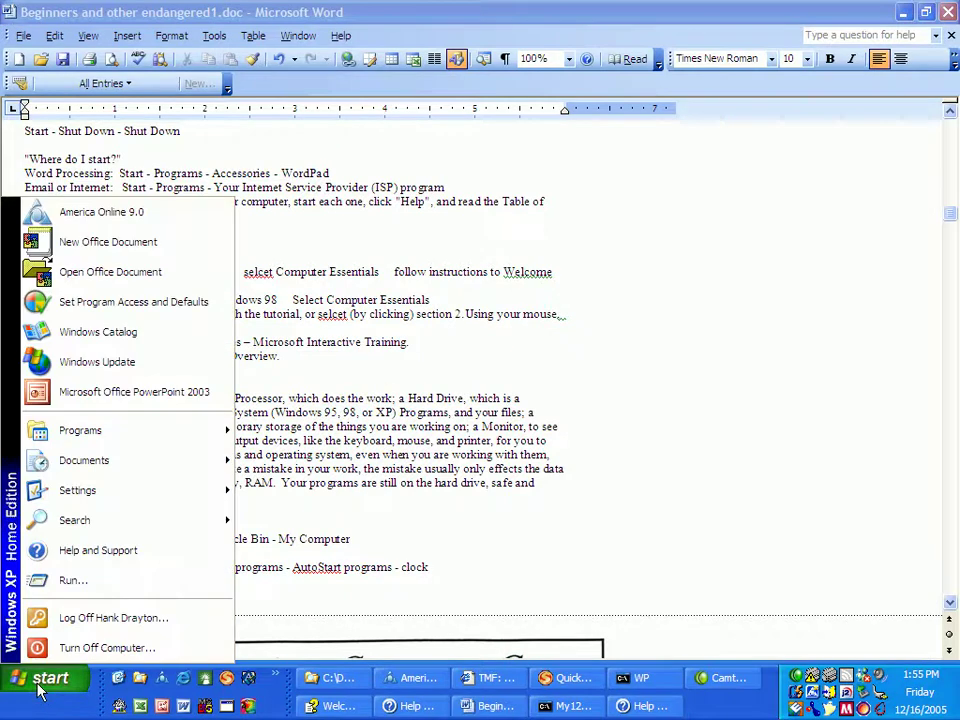
click(93, 552)
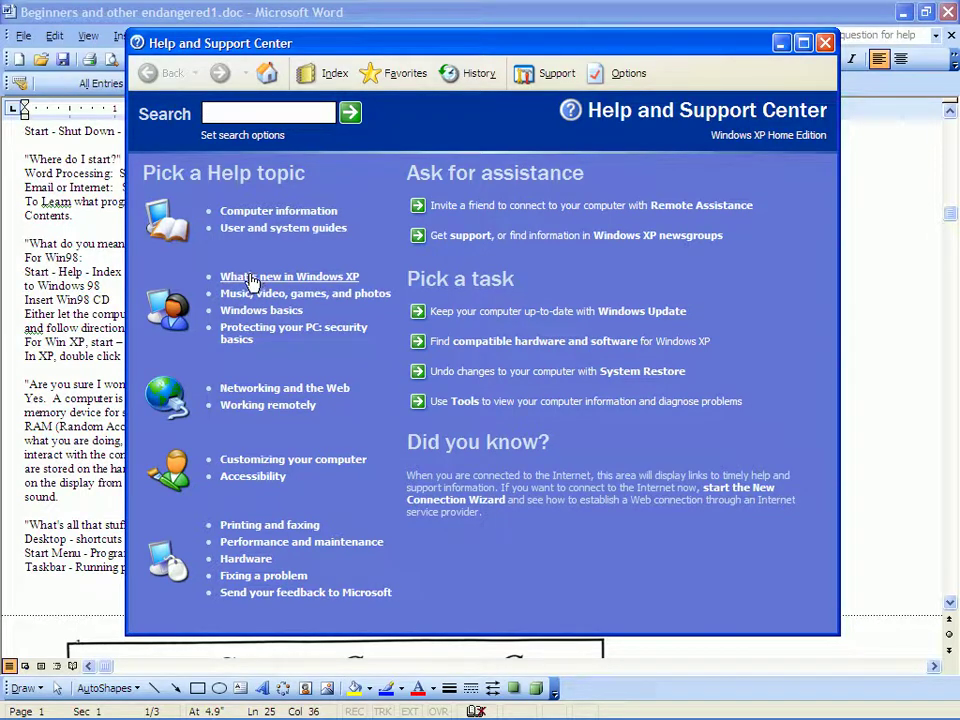
Close Help and Support, then start Microsoft Interactive Training from Start > Programs > Accessories
click(825, 45)
mouse_move(30, 712)
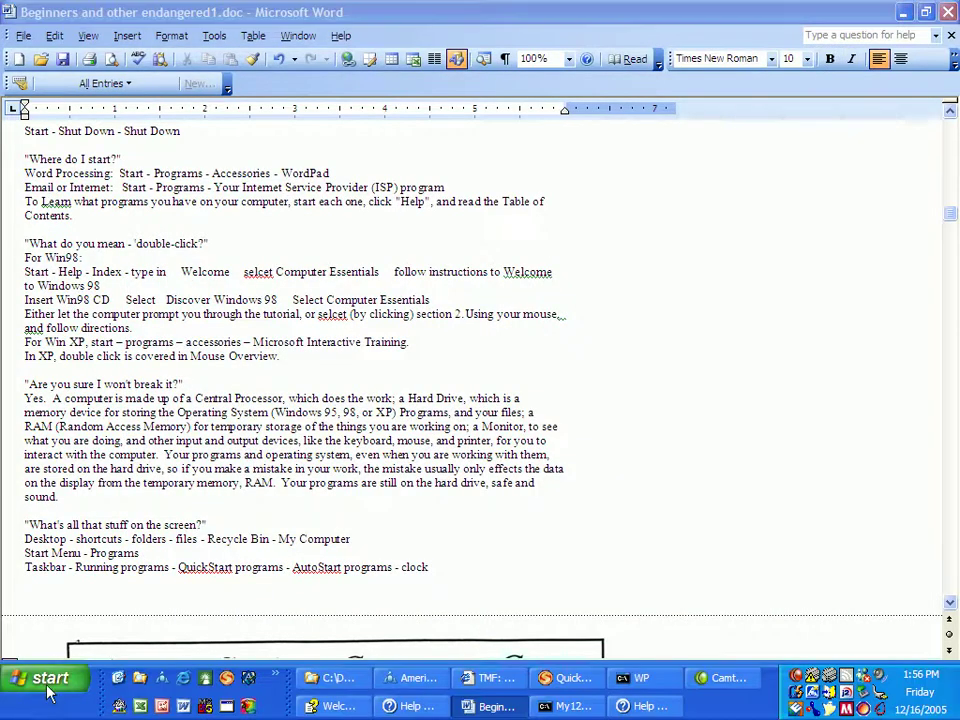
click(45, 684)
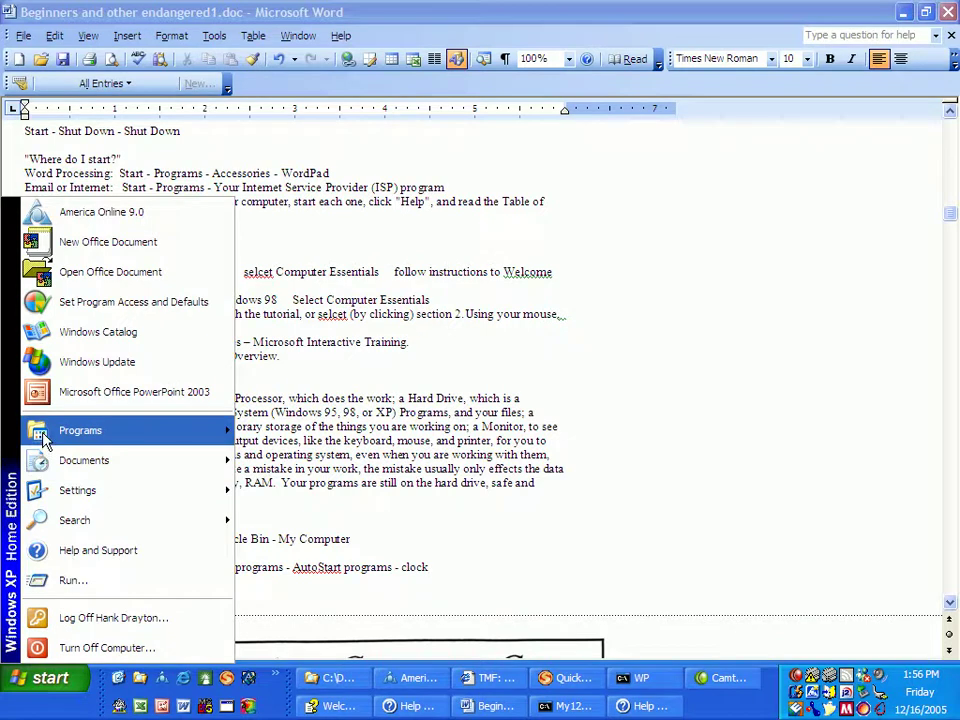
mouse_move(60, 441)
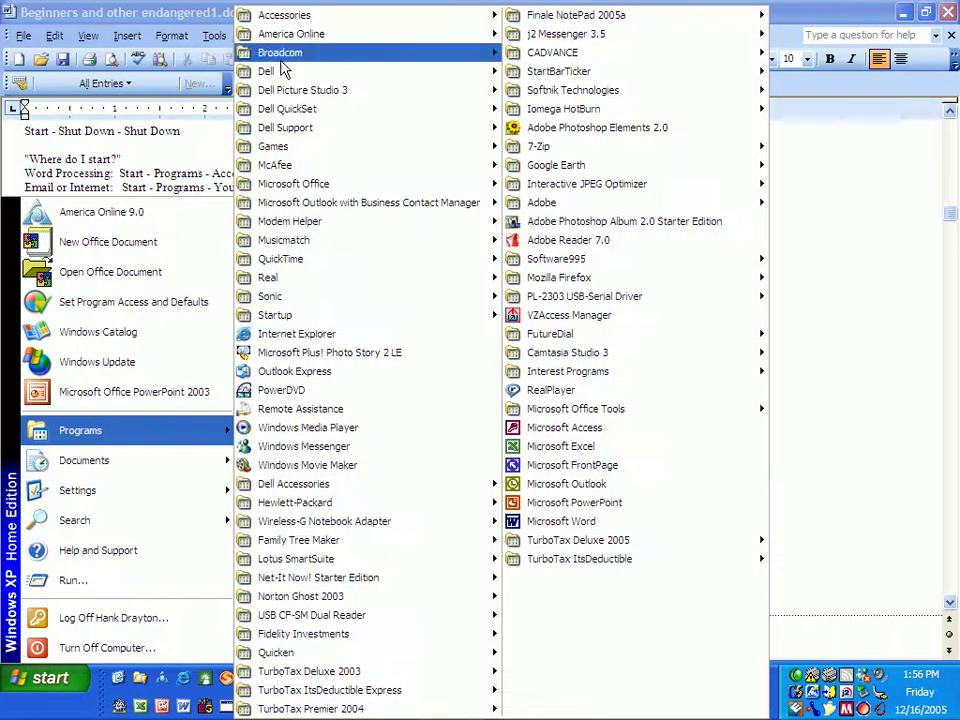
mouse_move(300, 16)
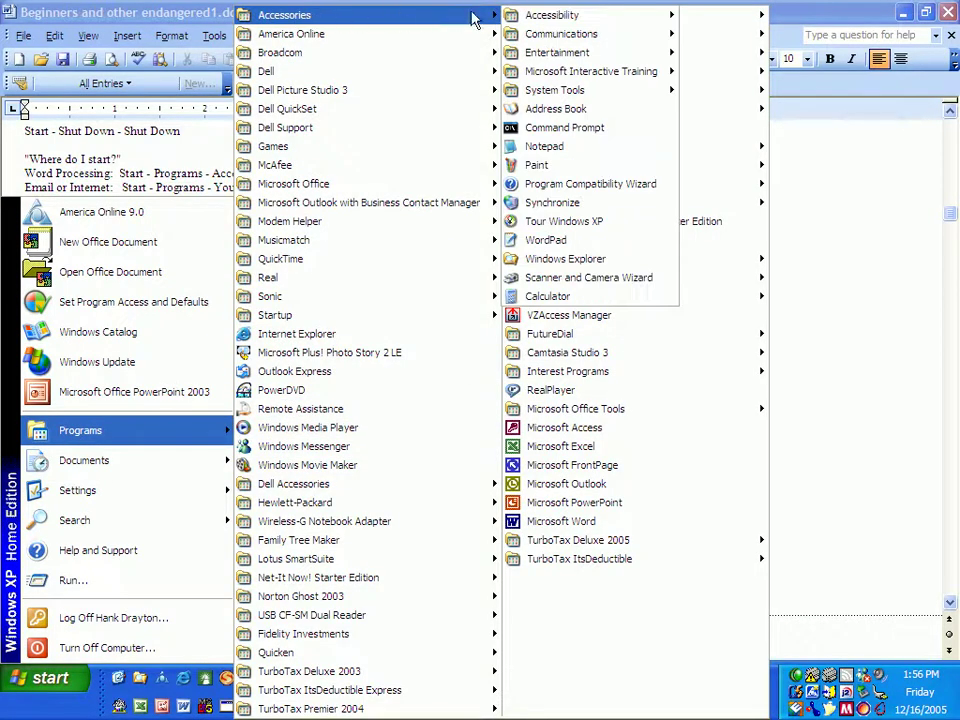
mouse_move(598, 74)
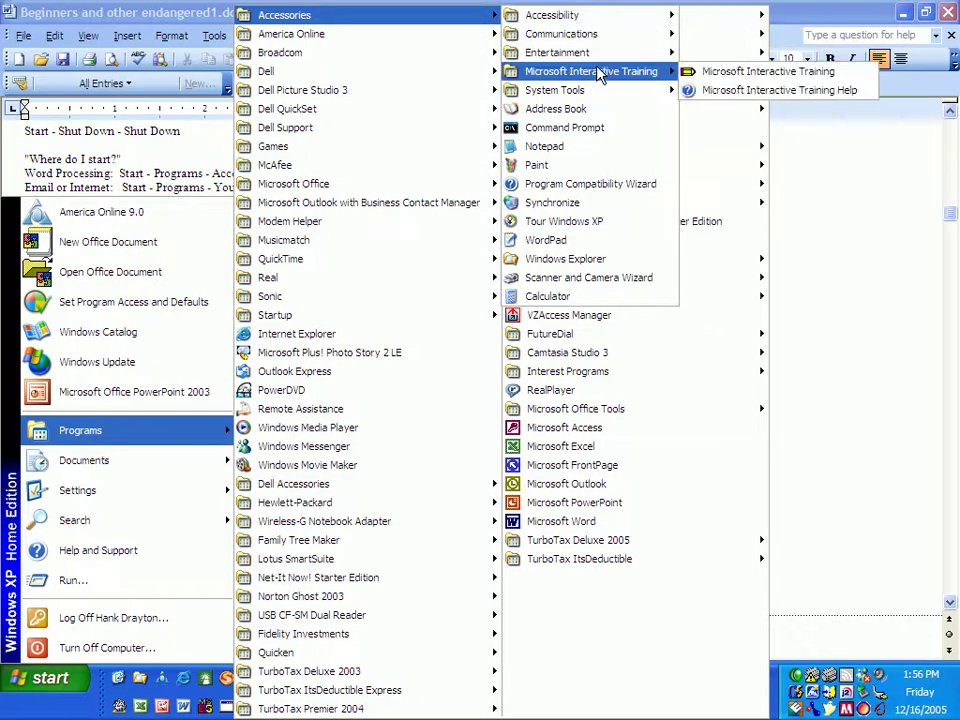
click(742, 75)
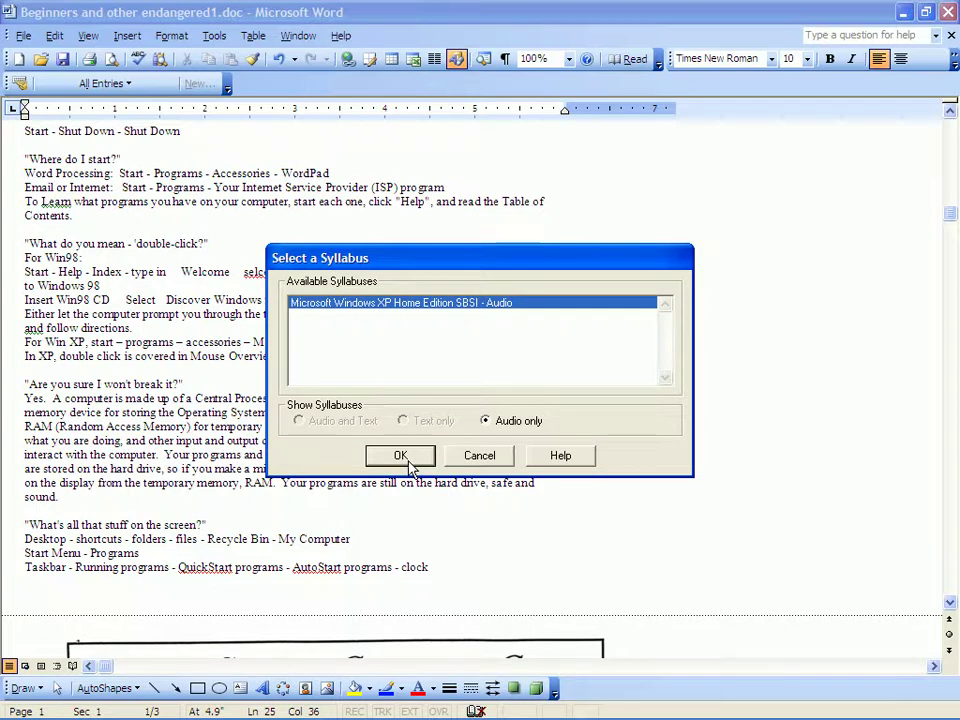
Confirm the Windows XP Home Edition SBSI - Audio syllabus and start the How to Use This Product lesson
click(400, 456)
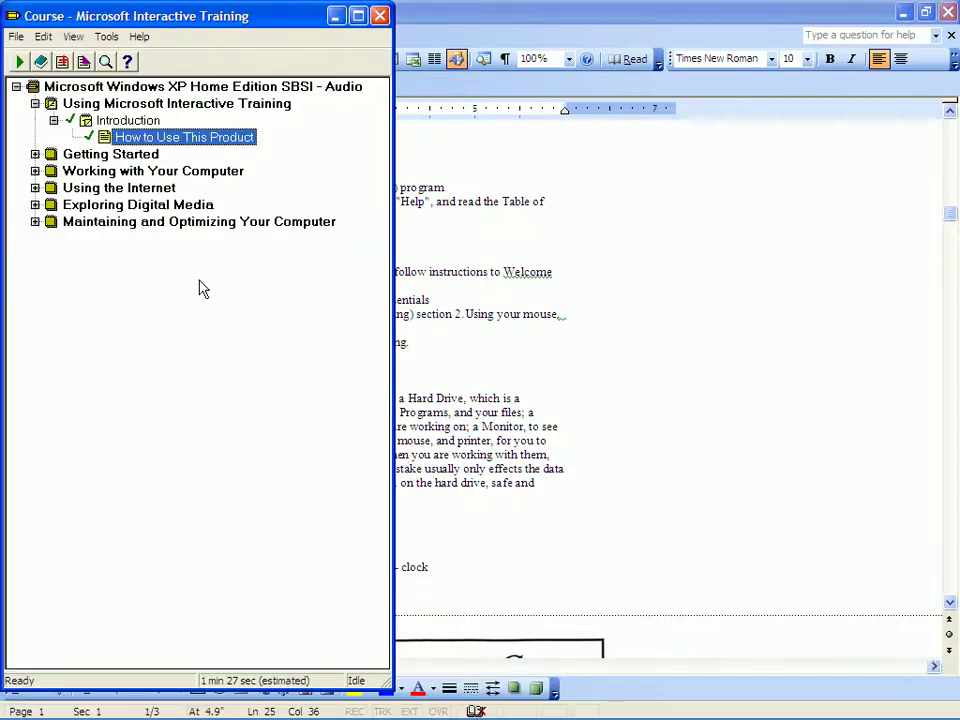
double_click(124, 140)
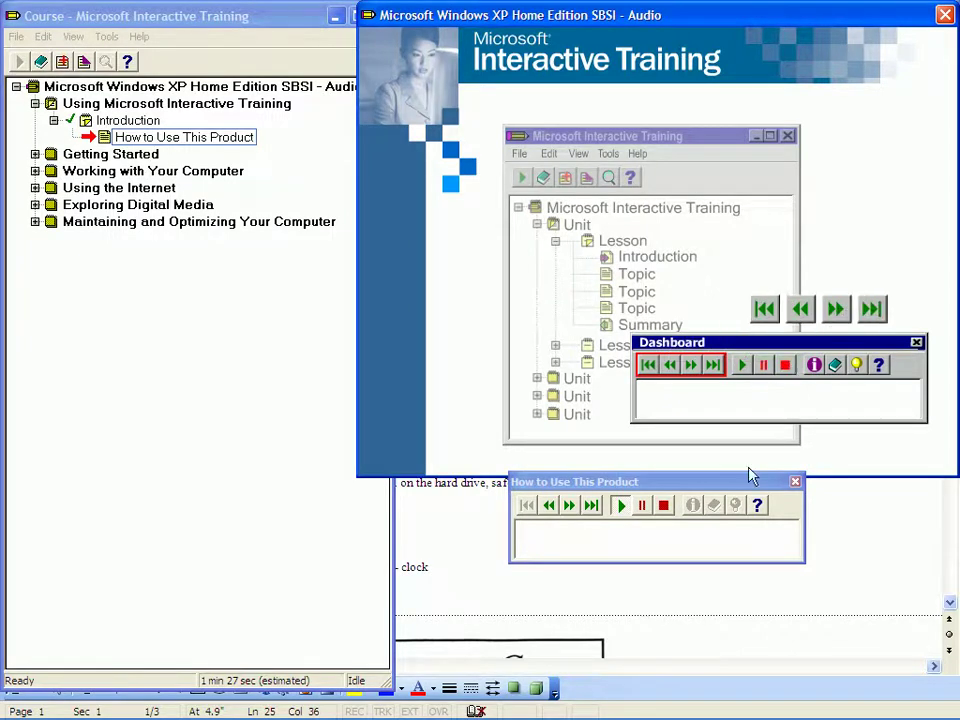
Close the finished lesson, then expand Getting Started, Working with Your Computer, Using the Internet, and Files and Folders
click(664, 506)
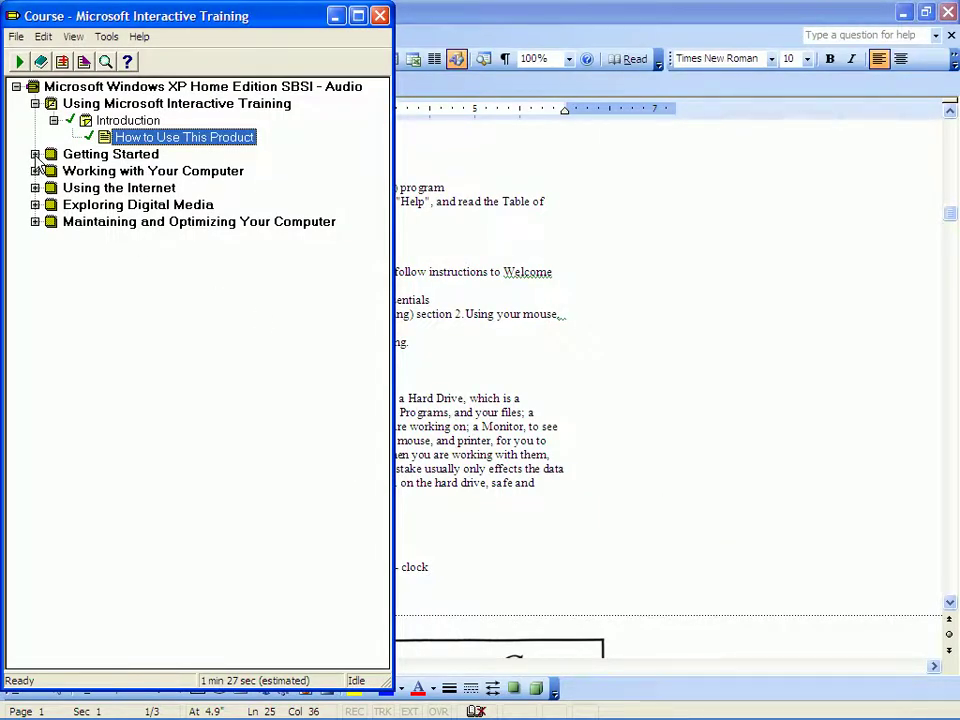
click(35, 154)
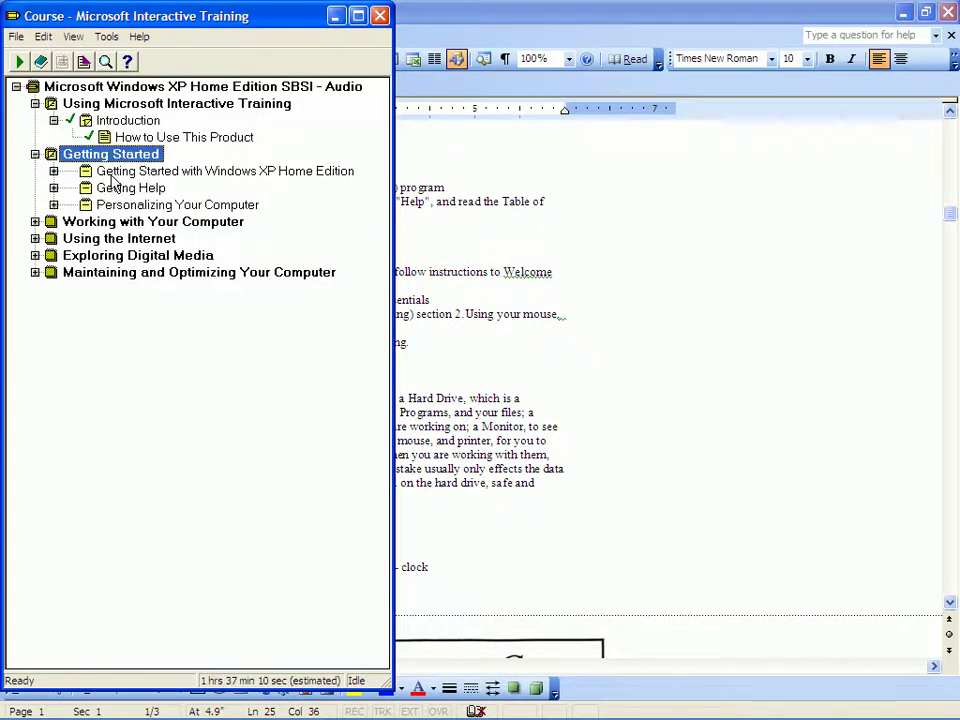
click(35, 222)
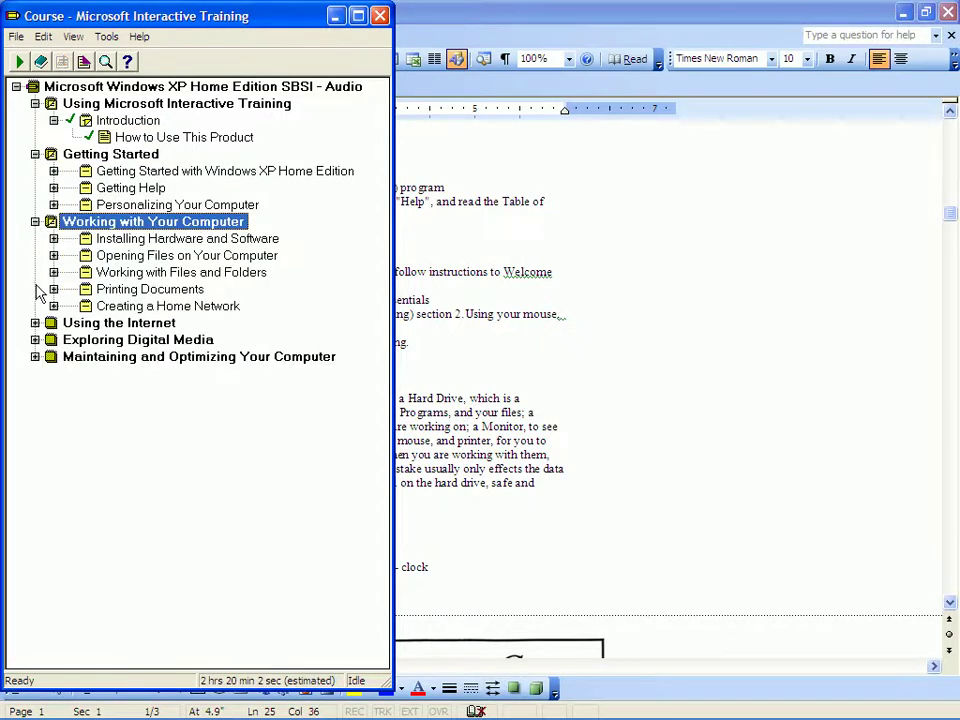
click(35, 323)
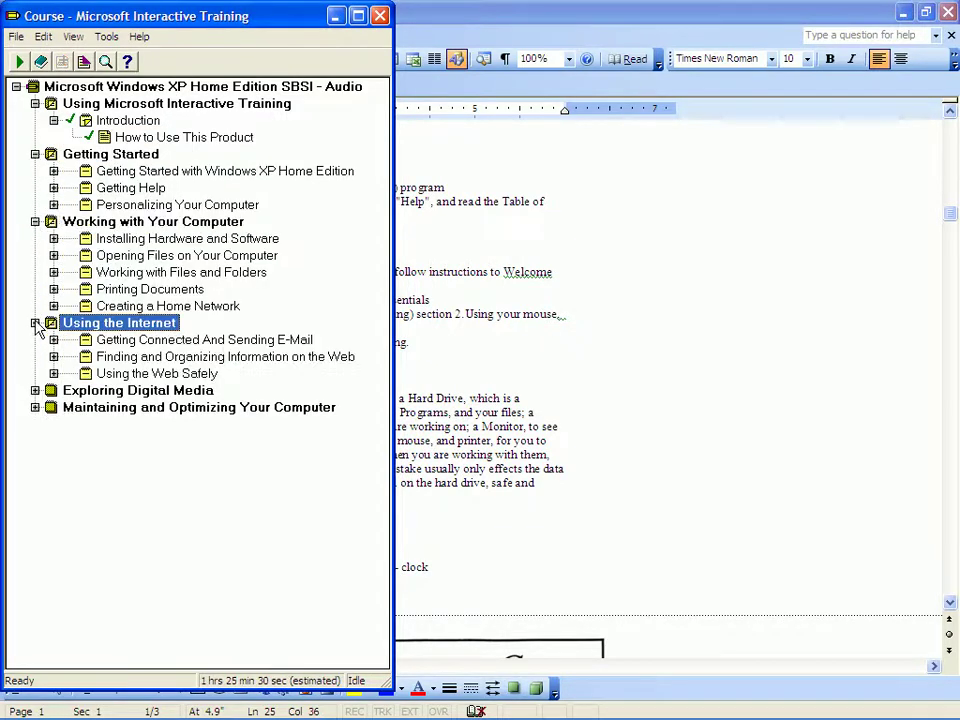
click(53, 273)
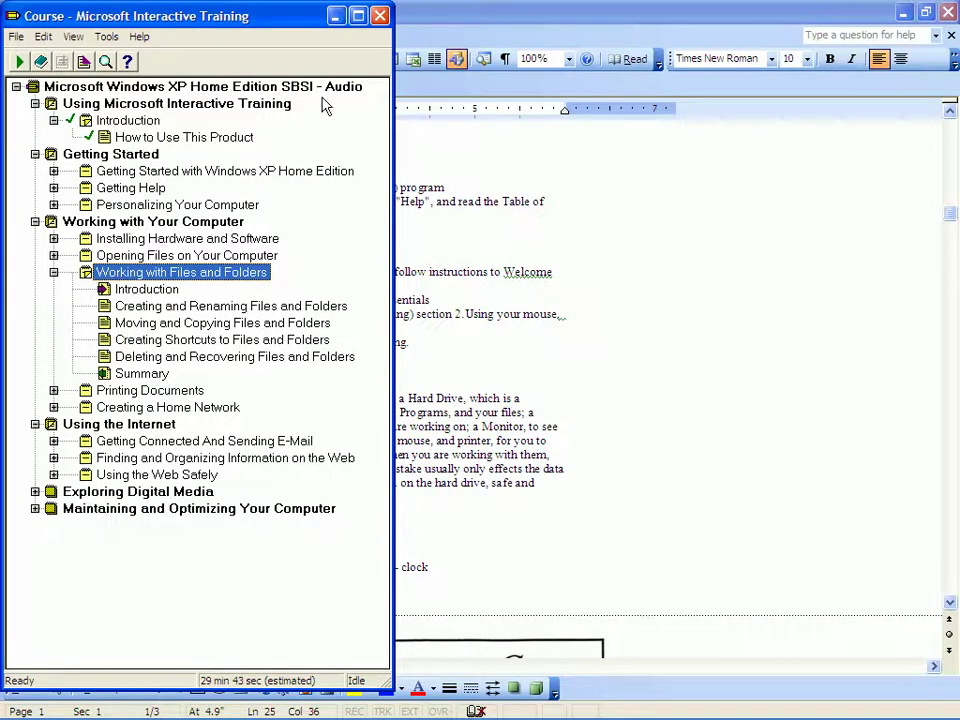
click(380, 17)
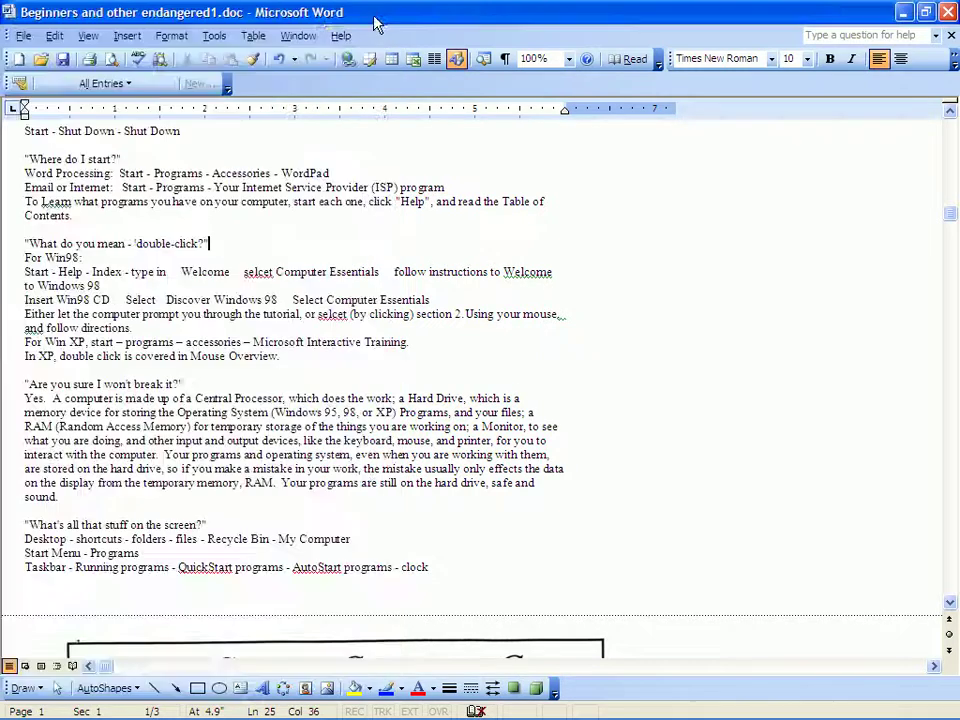
click(45, 678)
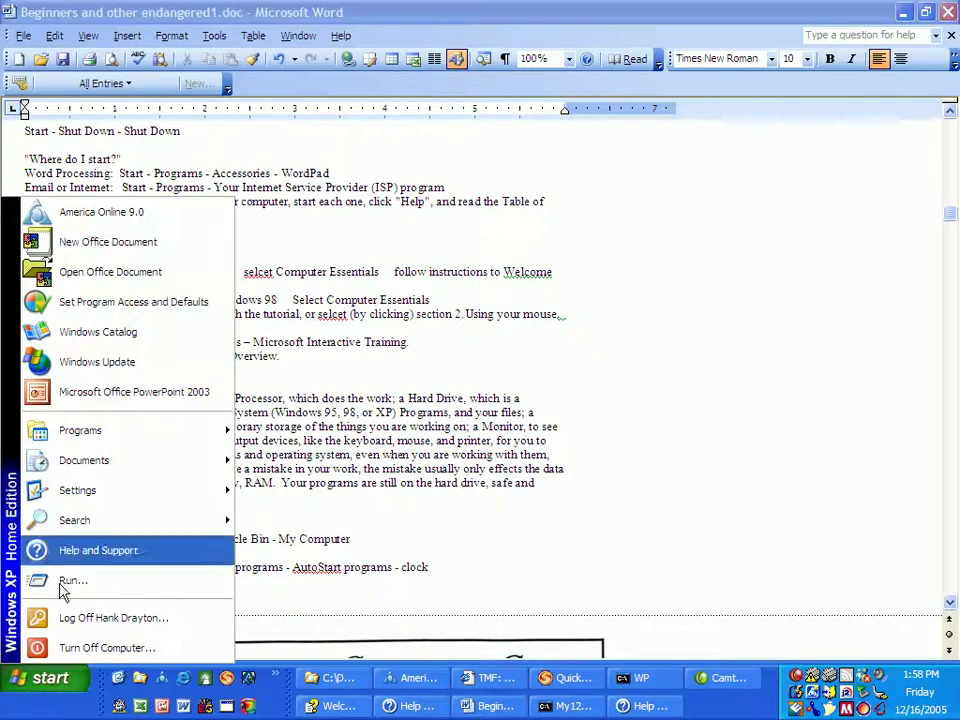
mouse_move(197, 432)
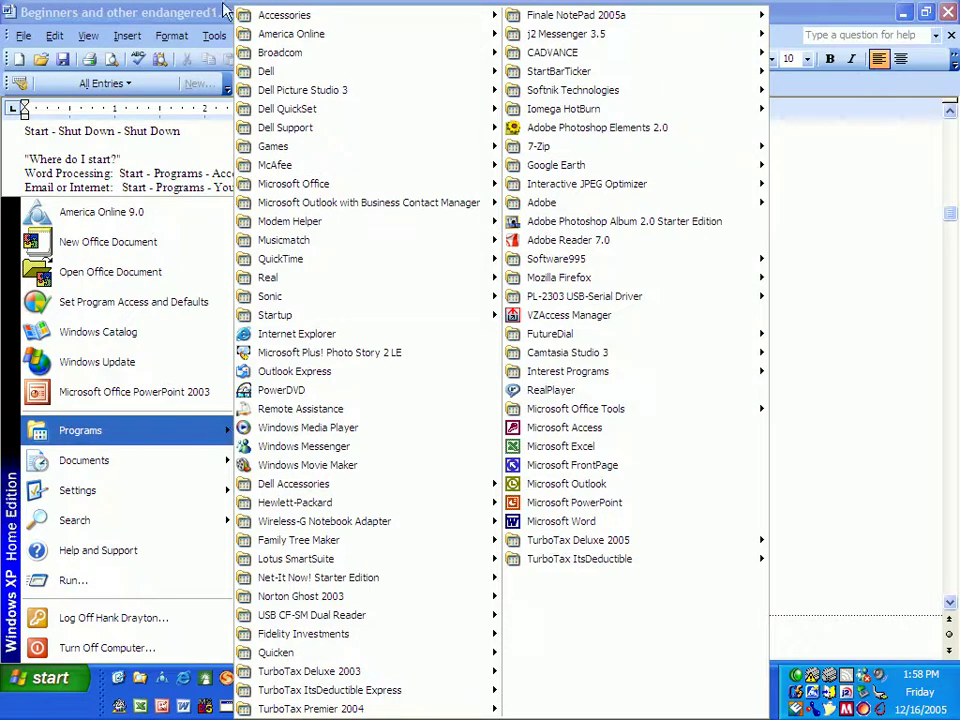
mouse_move(474, 20)
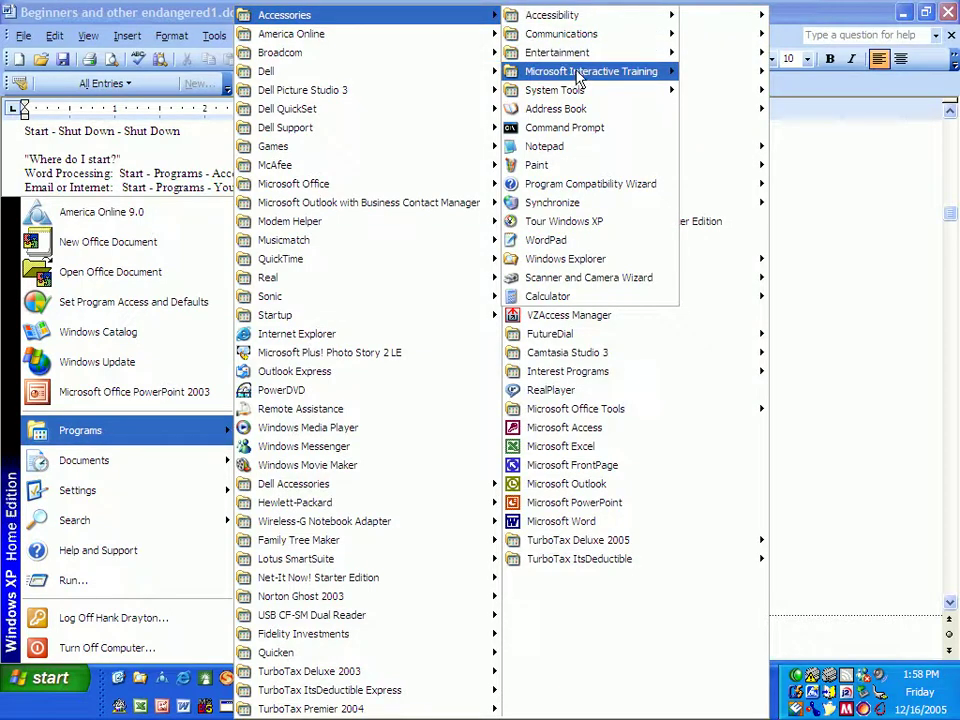
mouse_move(580, 75)
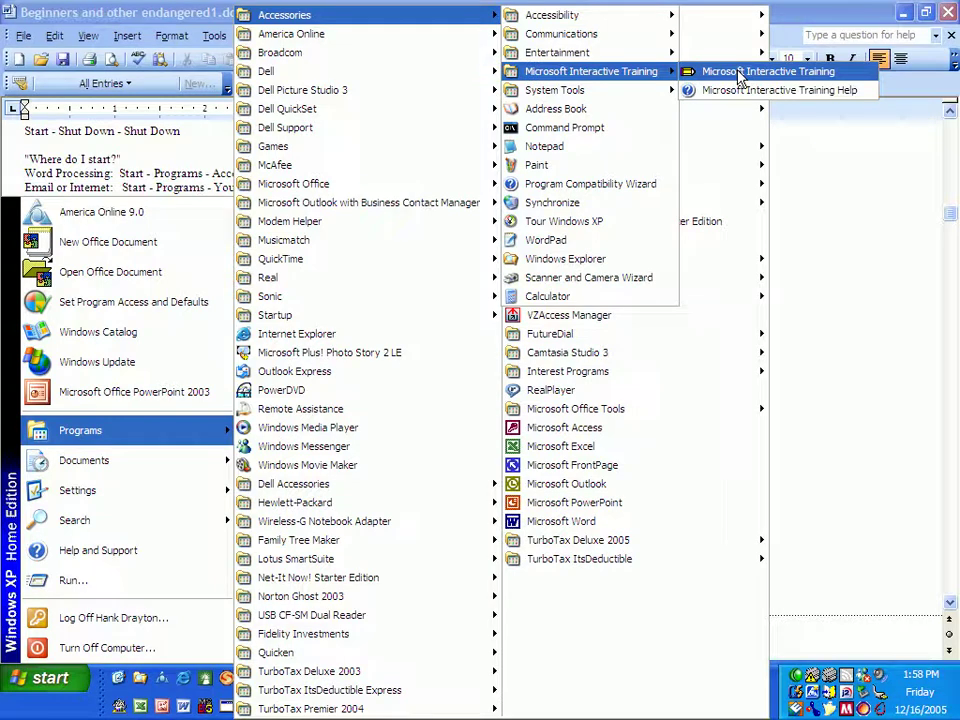
click(34, 706)
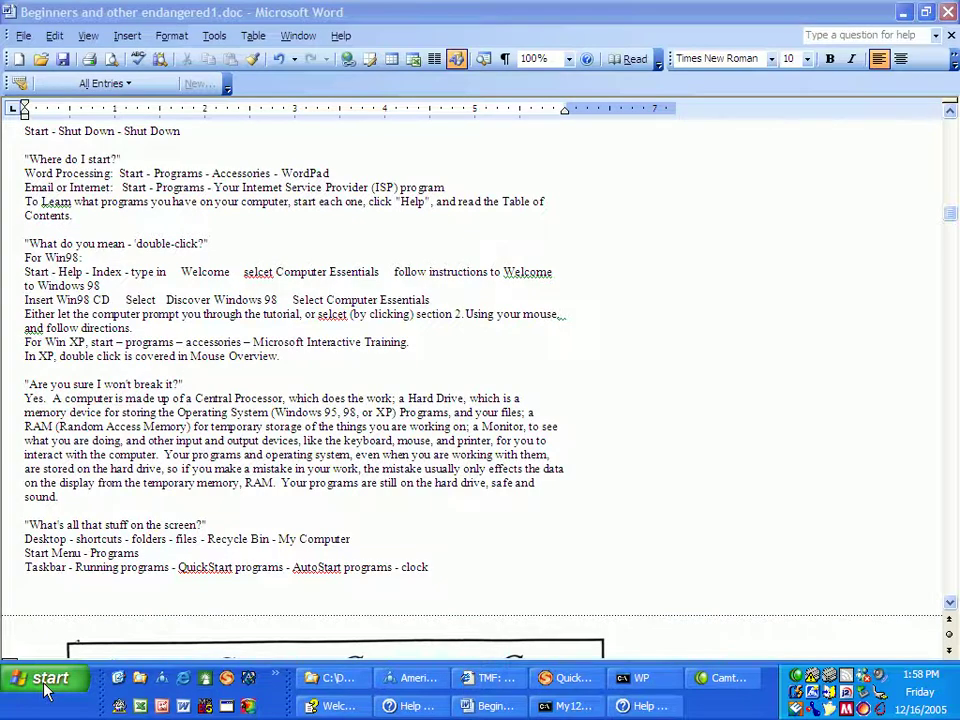
click(38, 632)
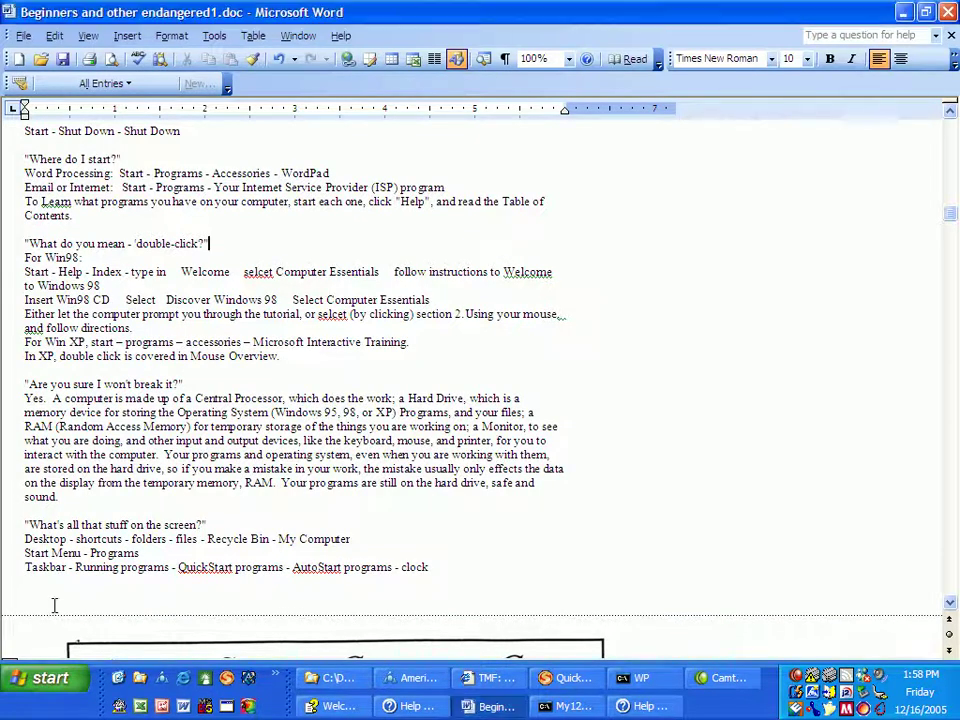
scroll(54, 604, down, 7)
scroll(50, 604, down, 4)
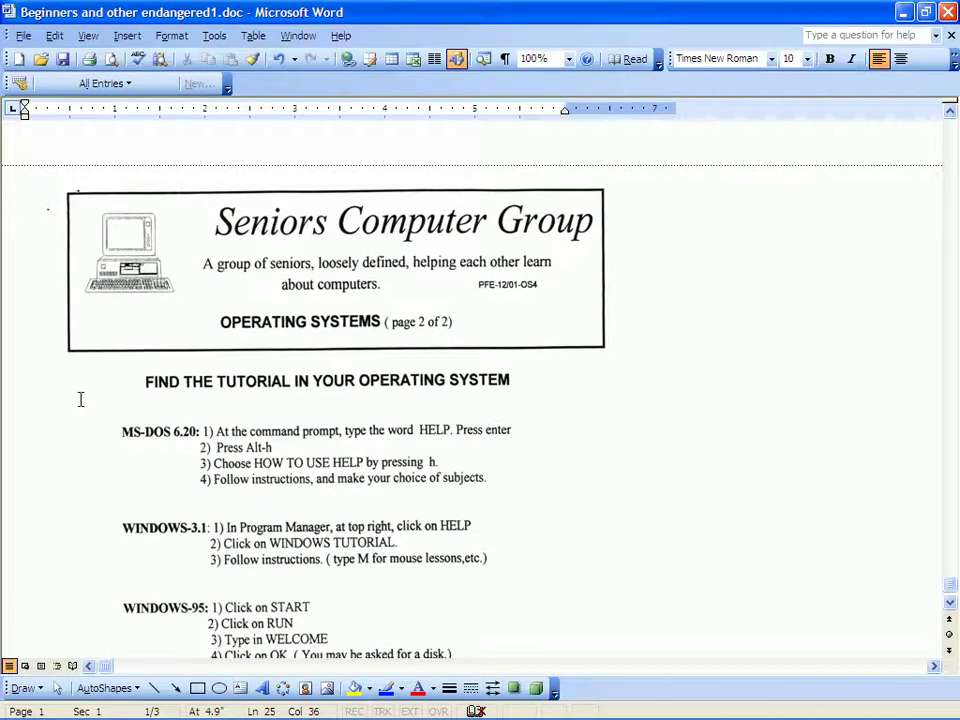
scroll(78, 401, down, 11)
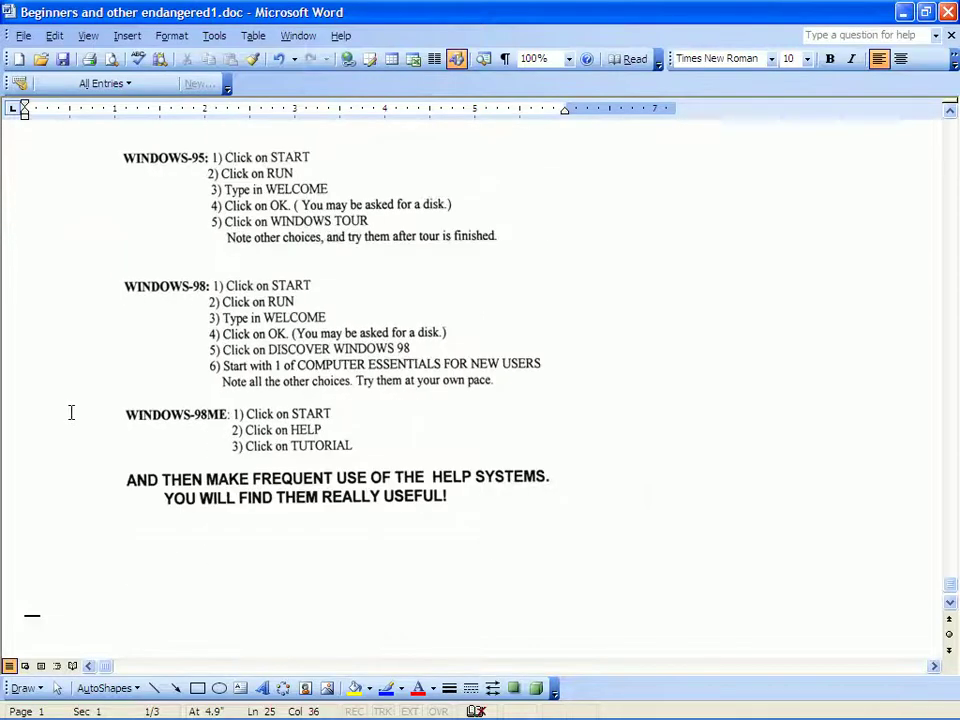
scroll(71, 411, up, 13)
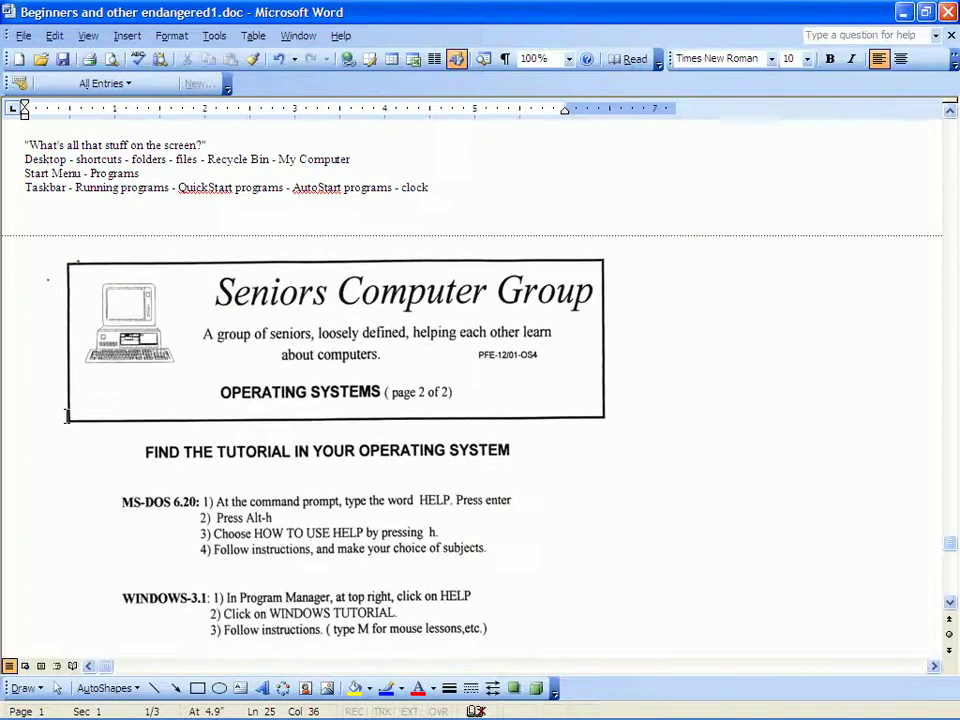
scroll(70, 414, up, 11)
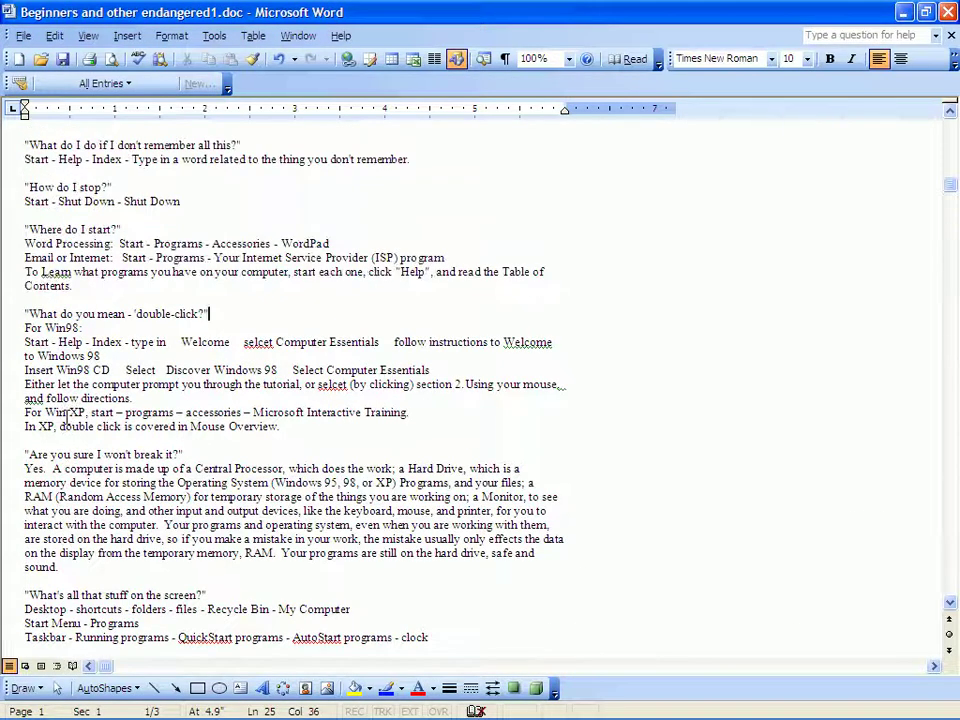